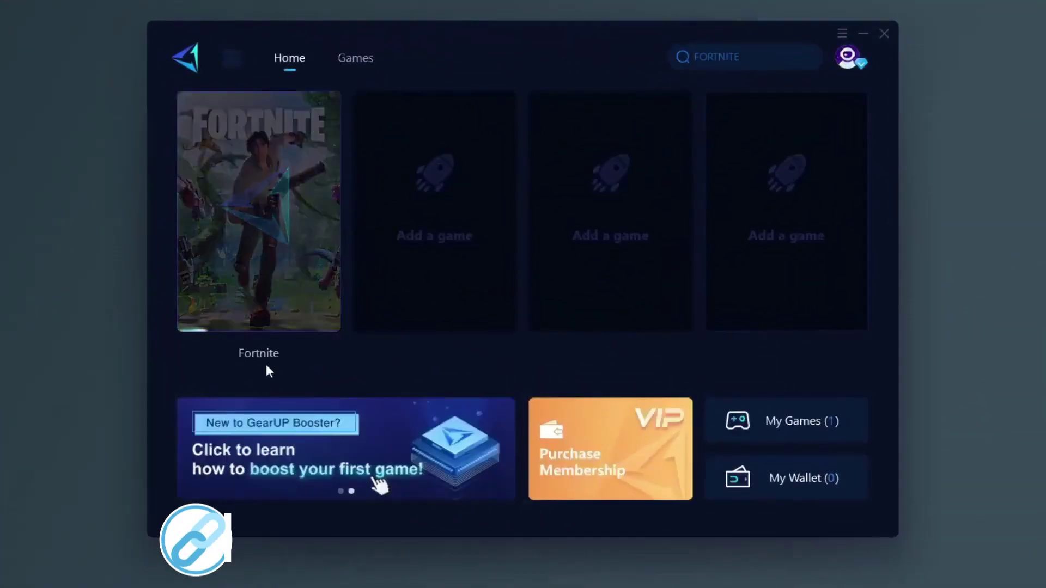
# Show Fortnite's boosted connection stats, then scroll through GearUP's library of supported games
pyautogui.click(252, 360)
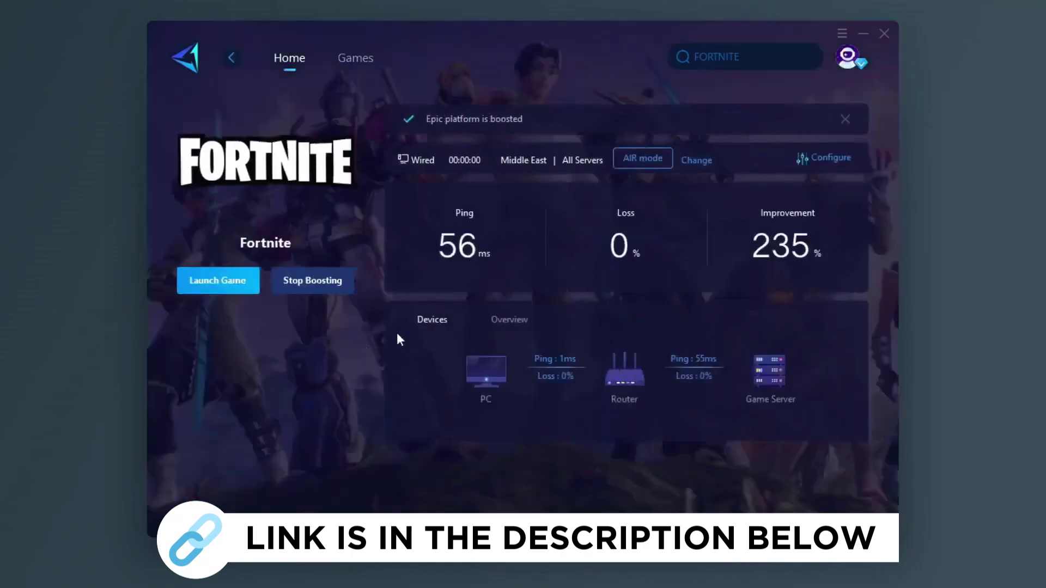
pyautogui.click(356, 58)
pyautogui.scroll(-2, 546, 218)
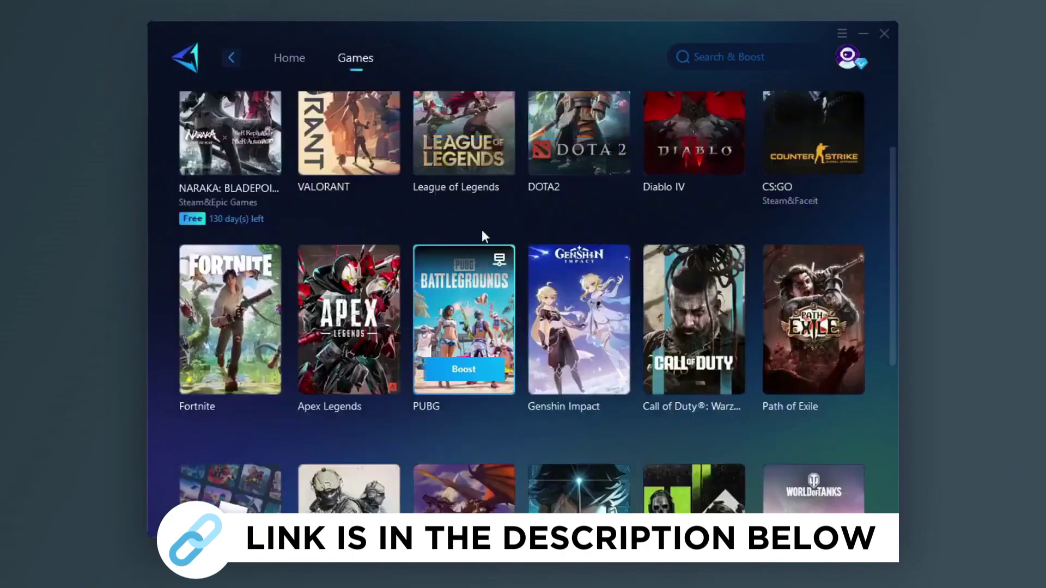
pyautogui.scroll(-3, 502, 229)
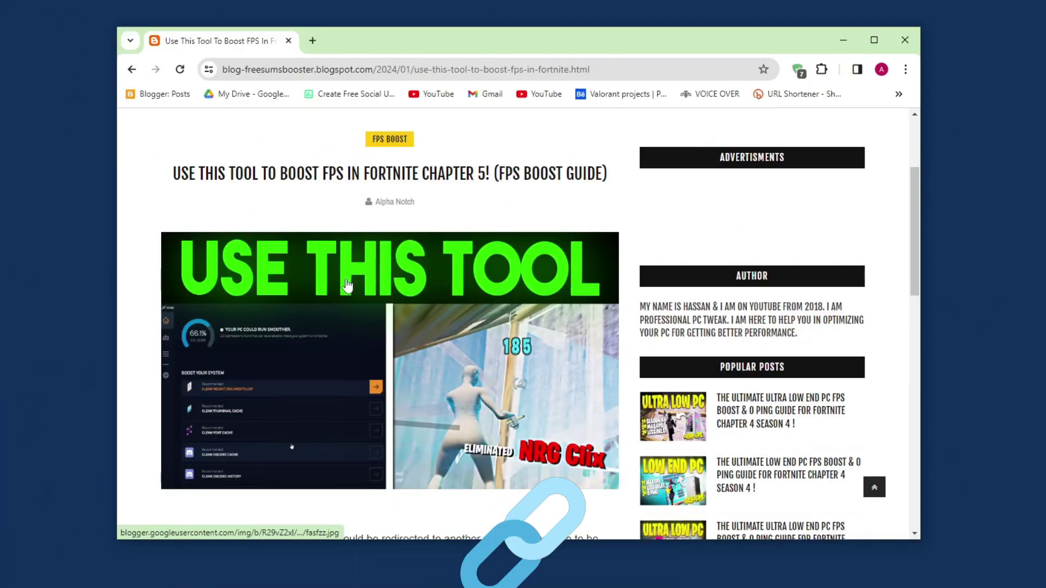
# Scroll to the blog post's download section and open the MediaFire page for Hone
pyautogui.scroll(3, 364, 284)
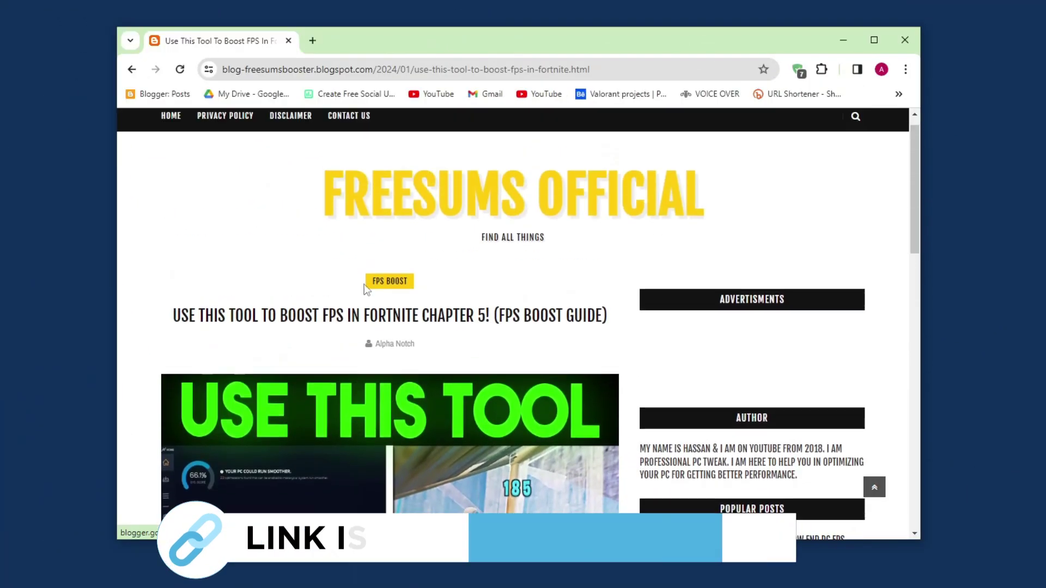
pyautogui.scroll(-15, 388, 238)
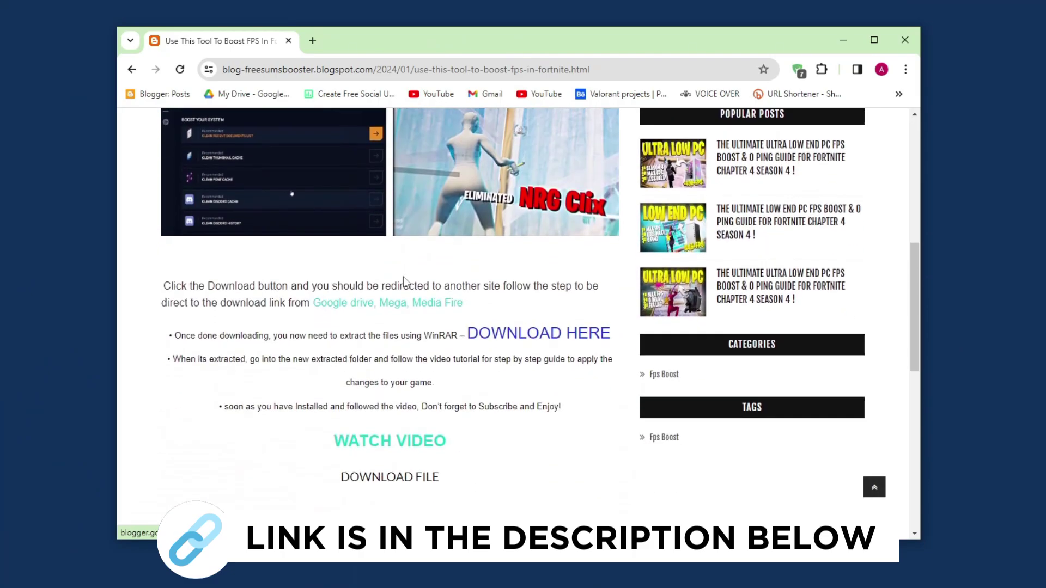
pyautogui.click(333, 316)
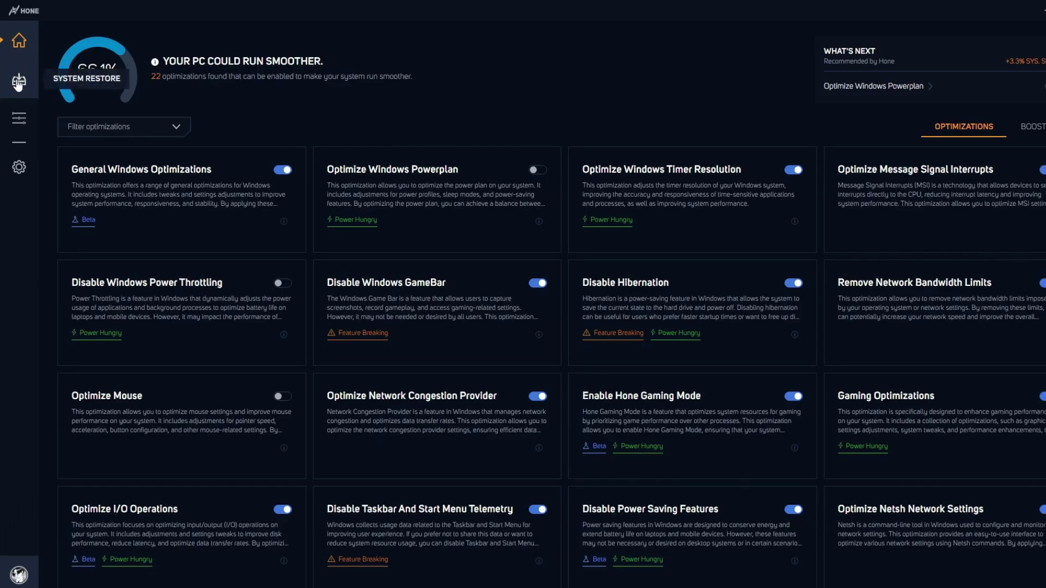
# Create a system restore point named 'syfth' from the Backups page and dismiss the confirmation
pyautogui.click(19, 82)
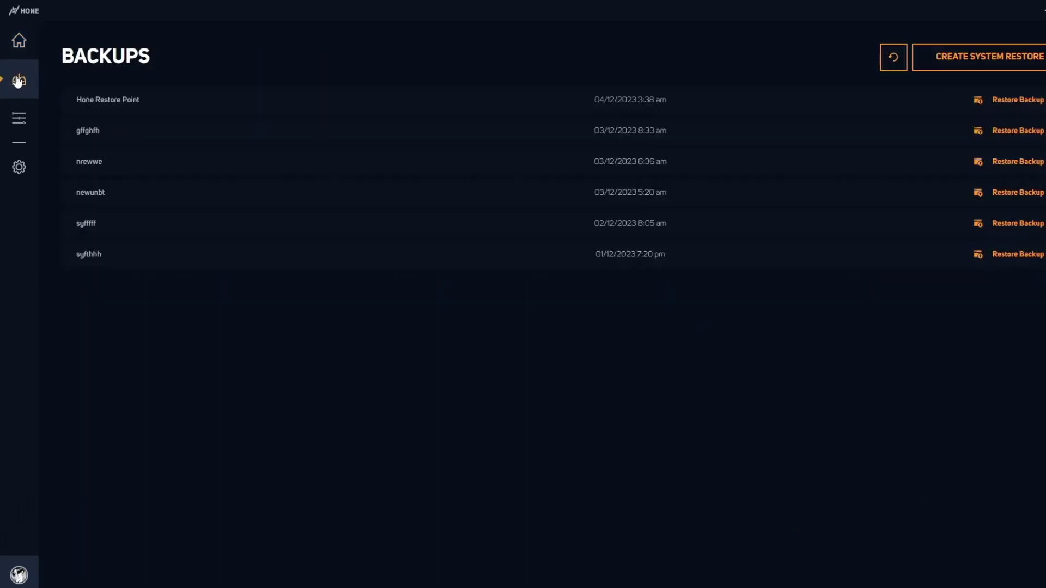
pyautogui.click(954, 62)
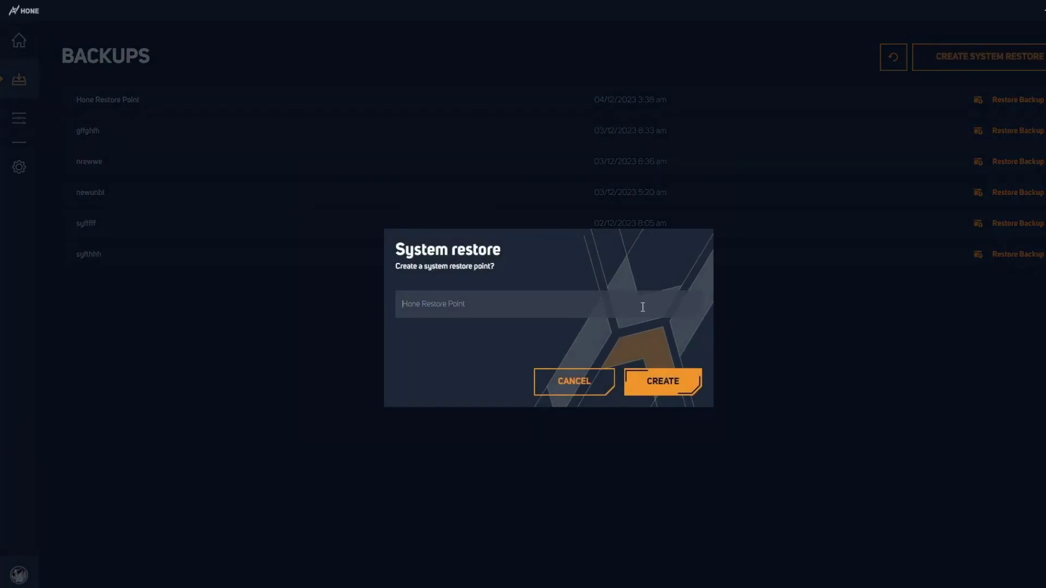
pyautogui.write('syfhl')
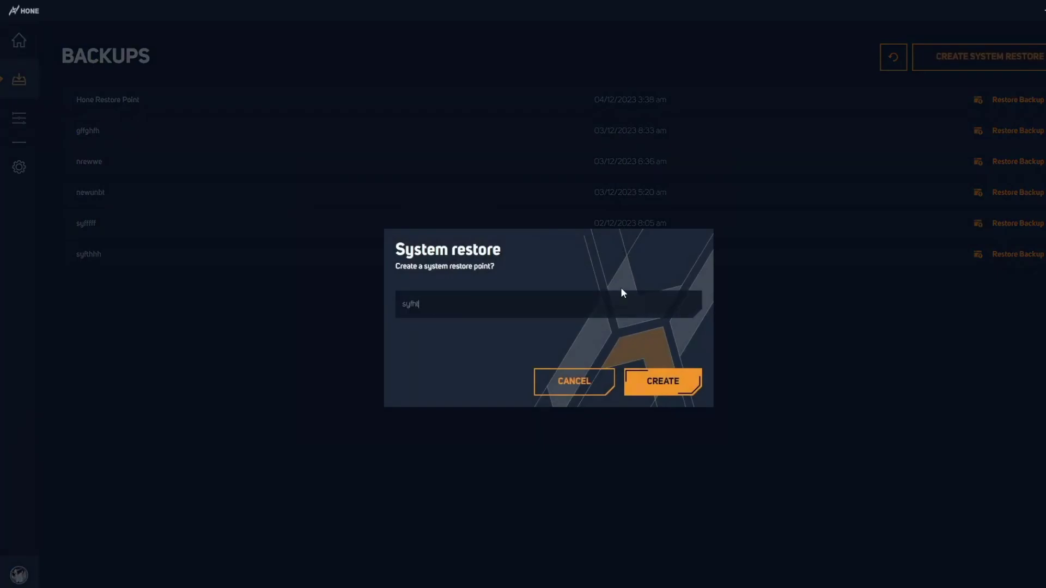
pyautogui.press('BackSpace')
pyautogui.press('BackSpace')
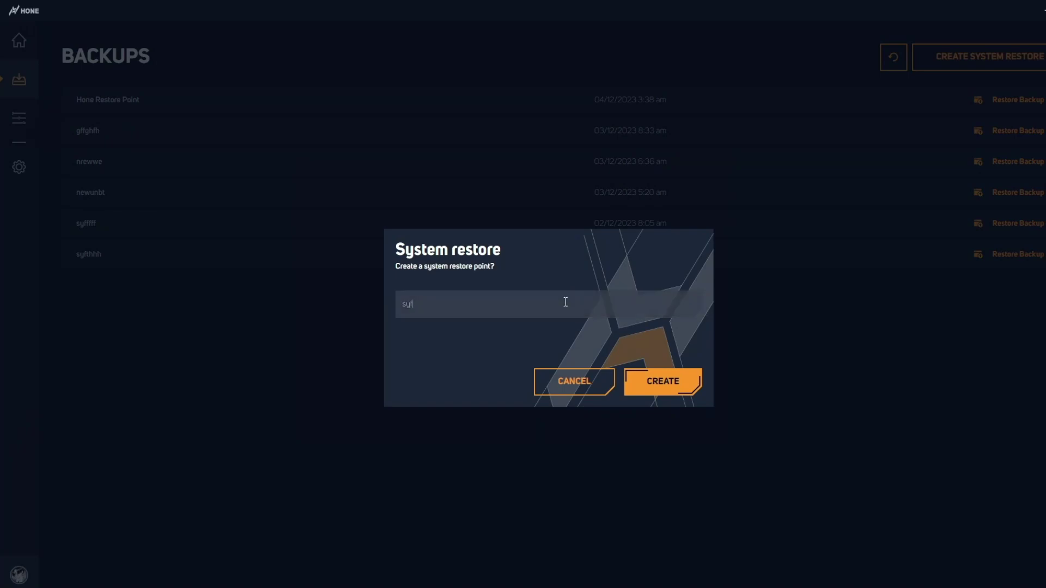
pyautogui.click(634, 378)
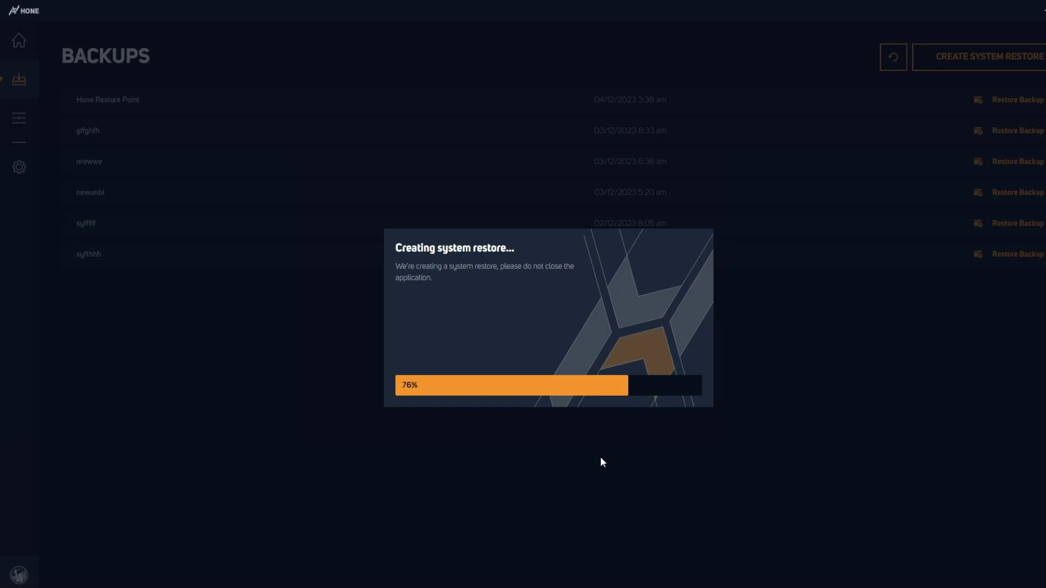
pyautogui.click(667, 388)
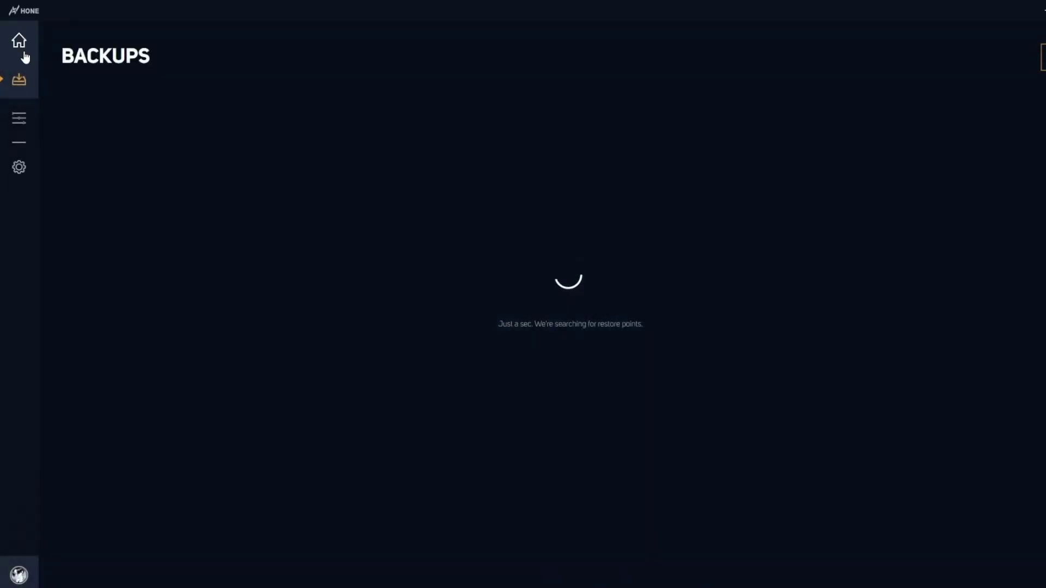
# Return to the optimizations dashboard and read the Power Hungry tag's explanation on a card
pyautogui.click(19, 42)
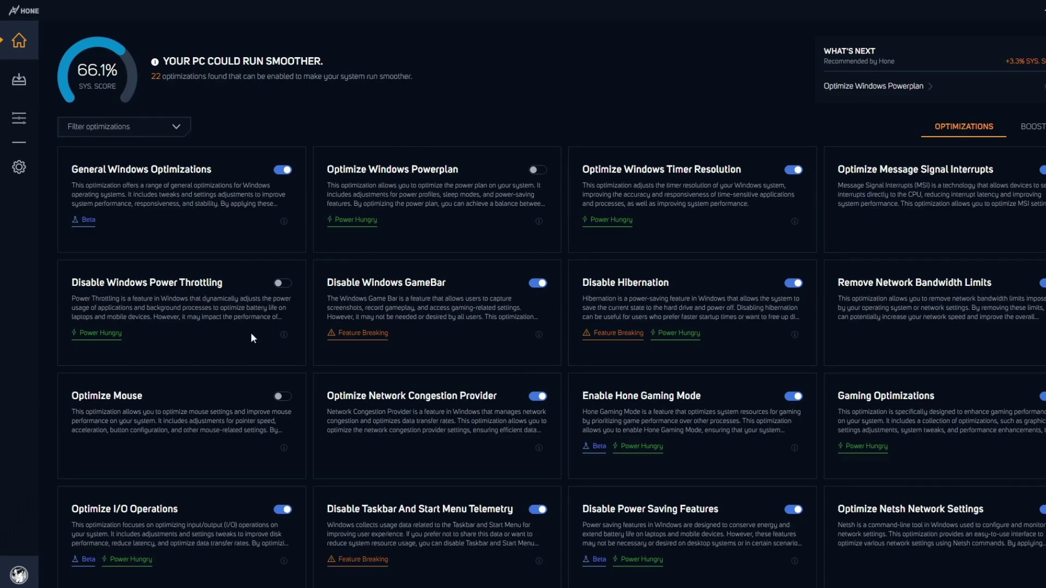
pyautogui.moveTo(72, 334)
pyautogui.scroll(-8, 527, 363)
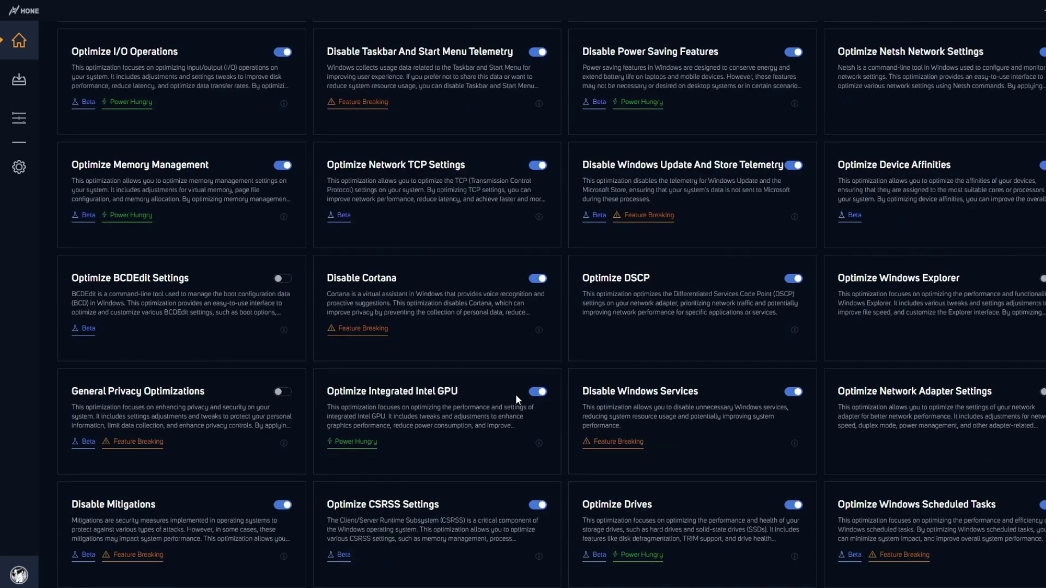
pyautogui.scroll(-5, 609, 337)
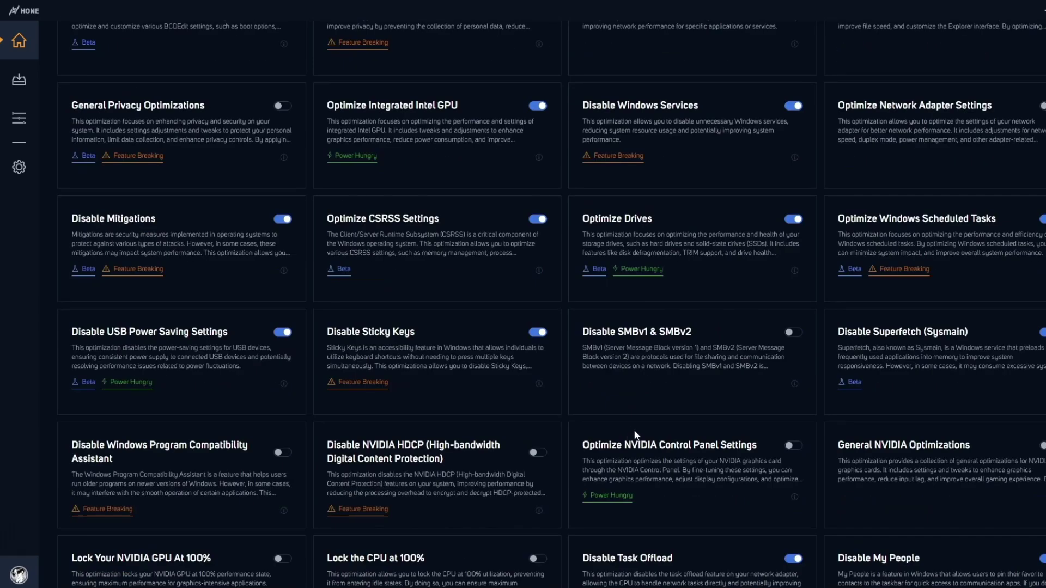
pyautogui.scroll(11, 622, 442)
pyautogui.scroll(2, 279, 194)
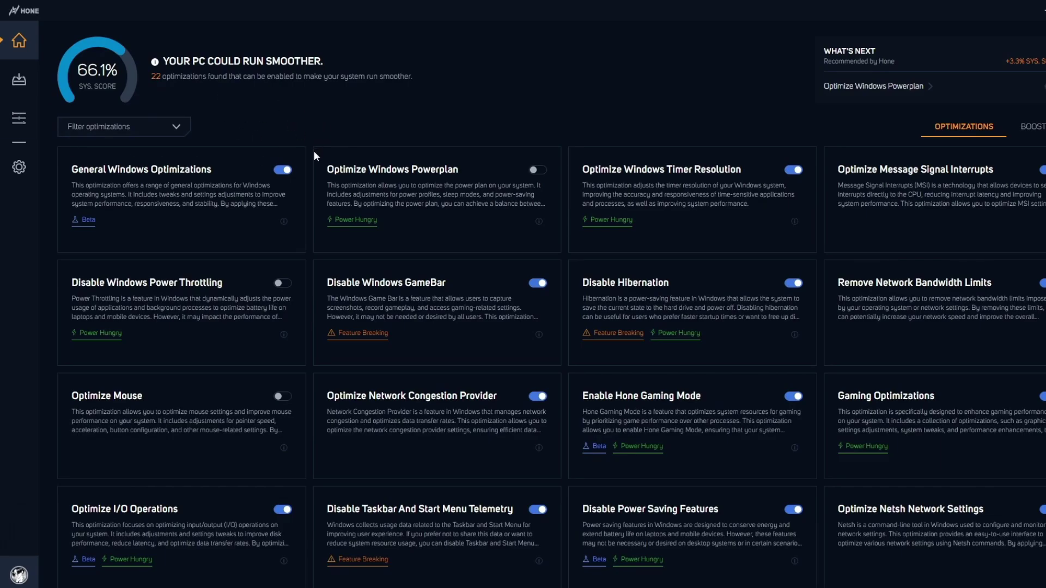
pyautogui.scroll(-7, 349, 300)
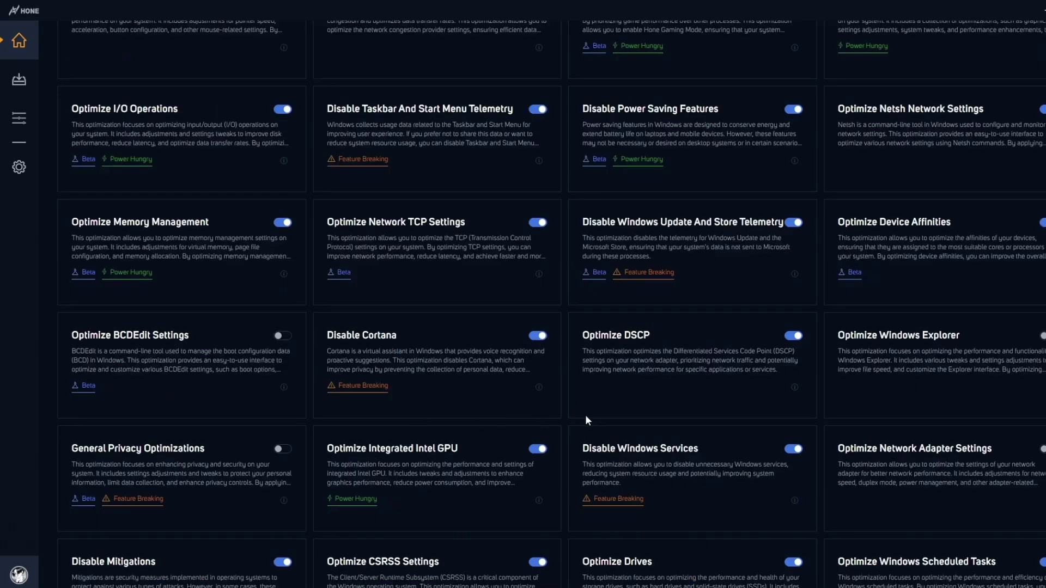
pyautogui.scroll(-11, 585, 420)
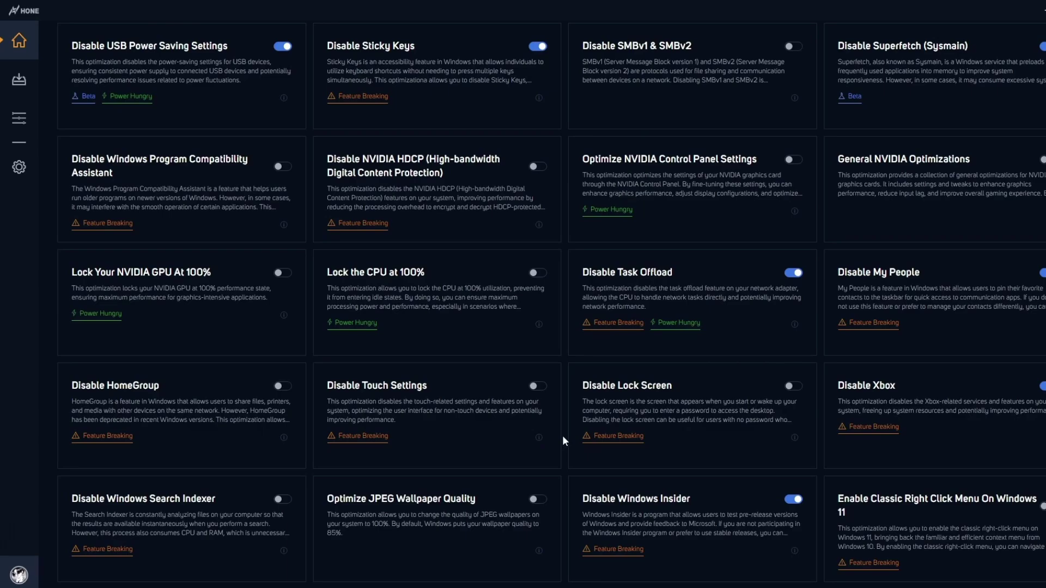
pyautogui.scroll(18, 563, 435)
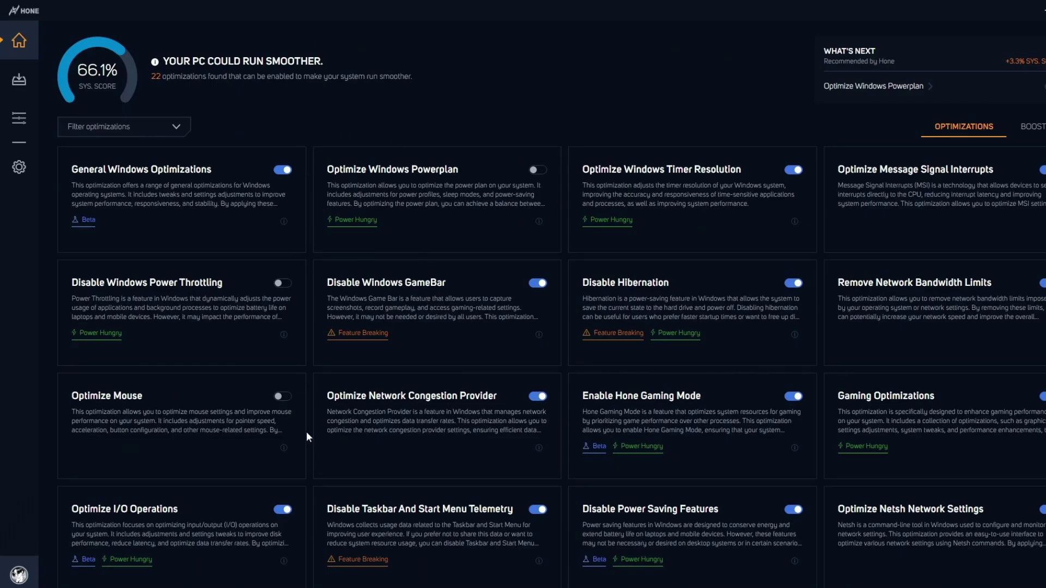
pyautogui.scroll(-2, 307, 432)
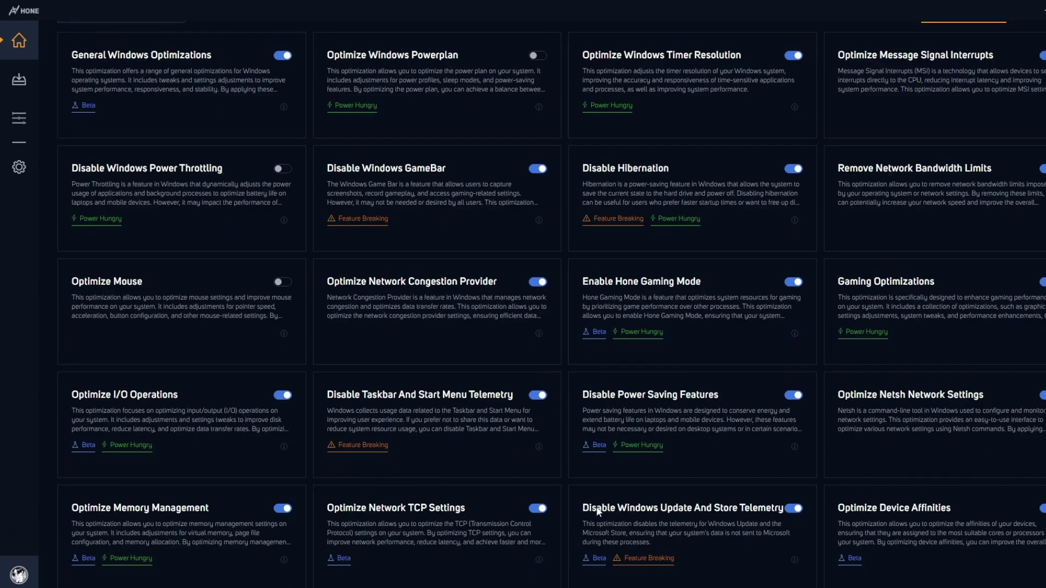
pyautogui.scroll(3, 567, 459)
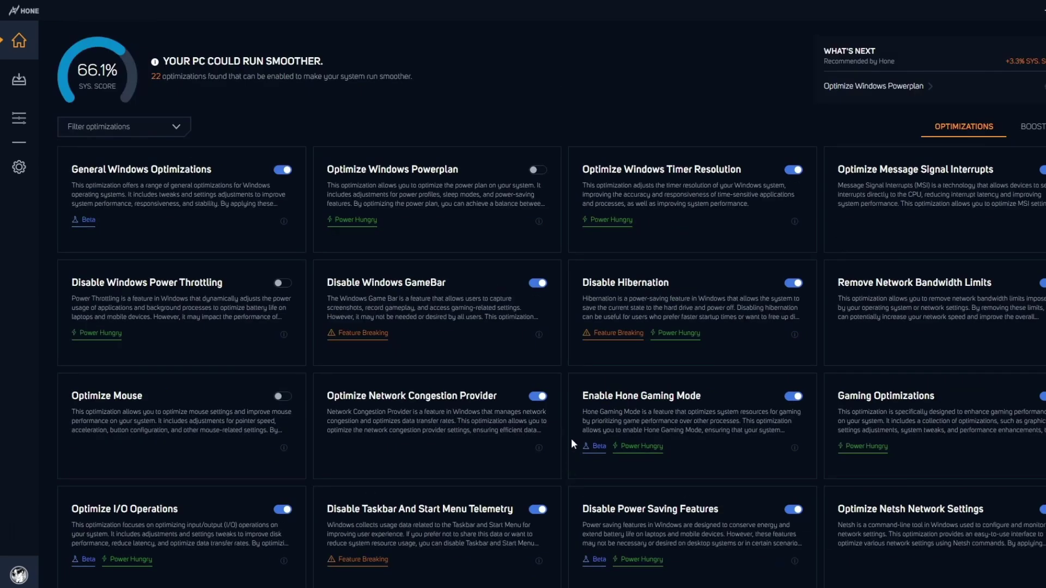
pyautogui.scroll(-7, 611, 427)
pyautogui.scroll(-7, 567, 482)
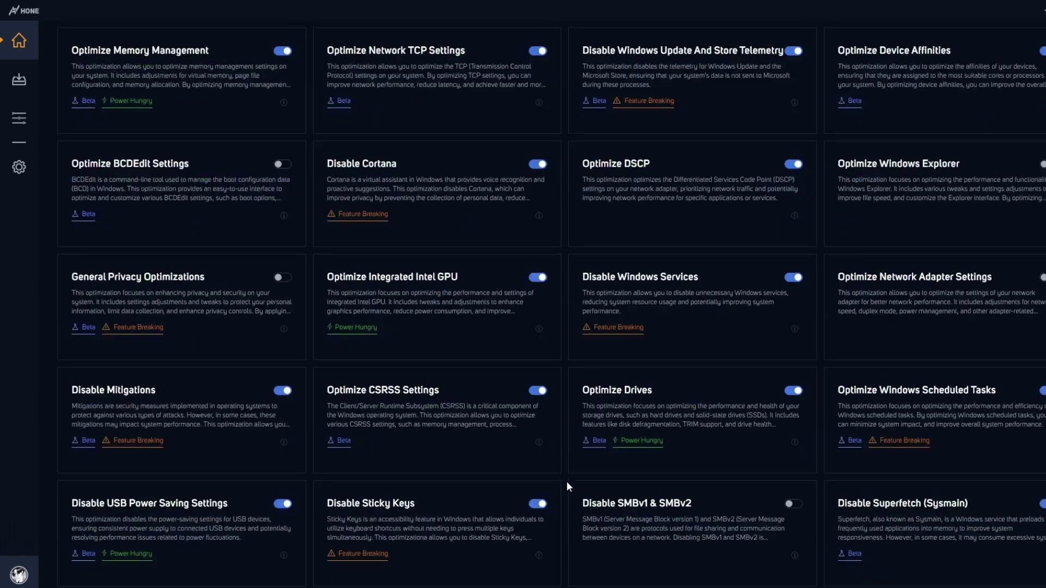
pyautogui.scroll(-2, 564, 481)
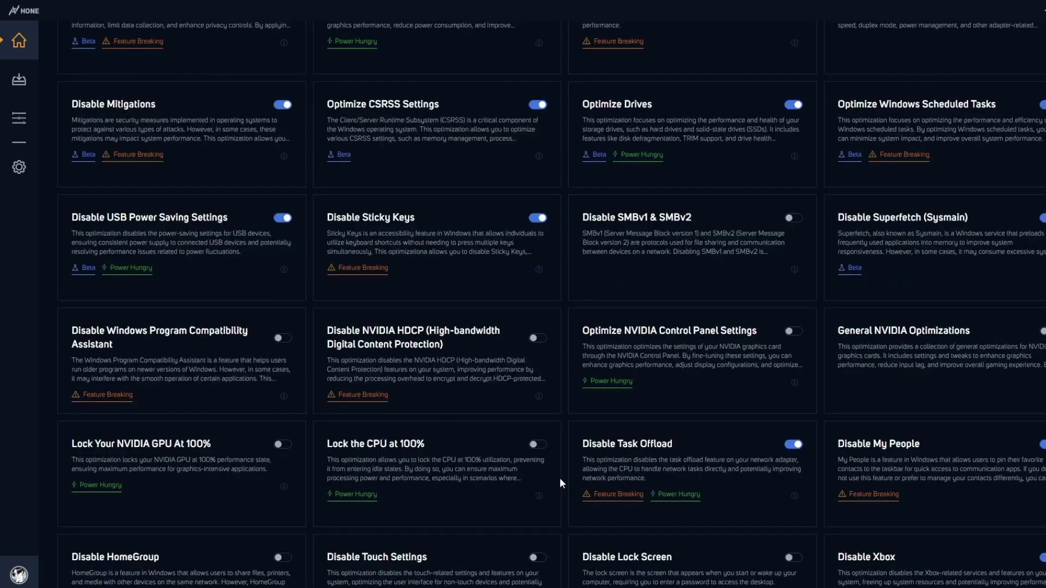
pyautogui.scroll(2, 560, 478)
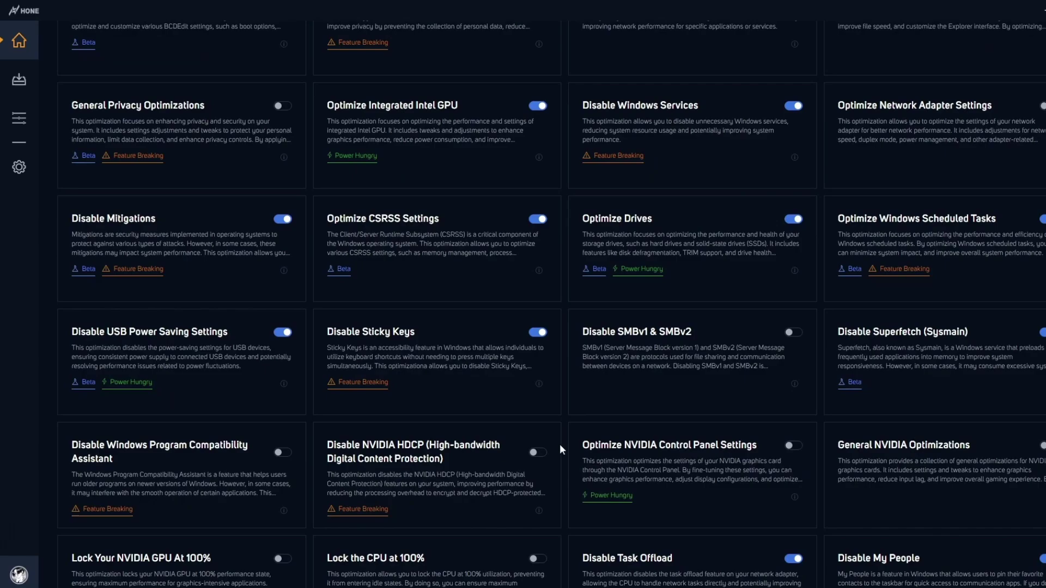
pyautogui.scroll(13, 563, 446)
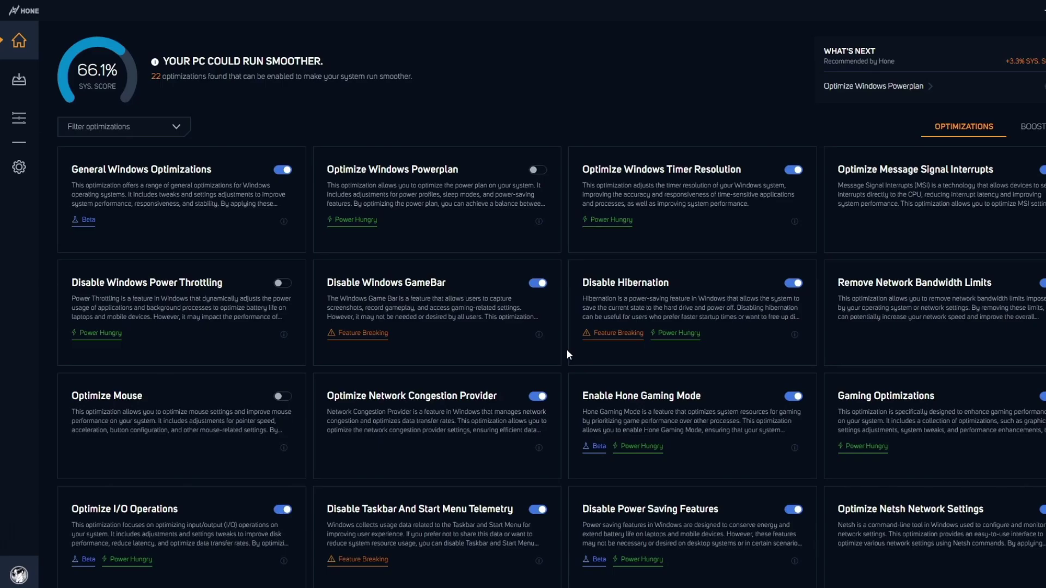
pyautogui.scroll(-6, 568, 397)
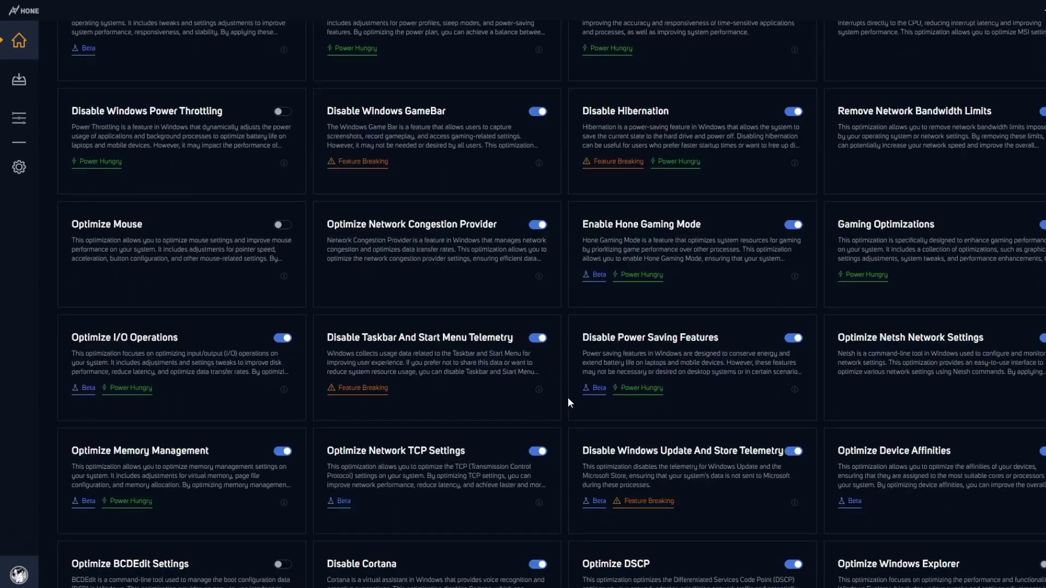
pyautogui.scroll(-5, 568, 398)
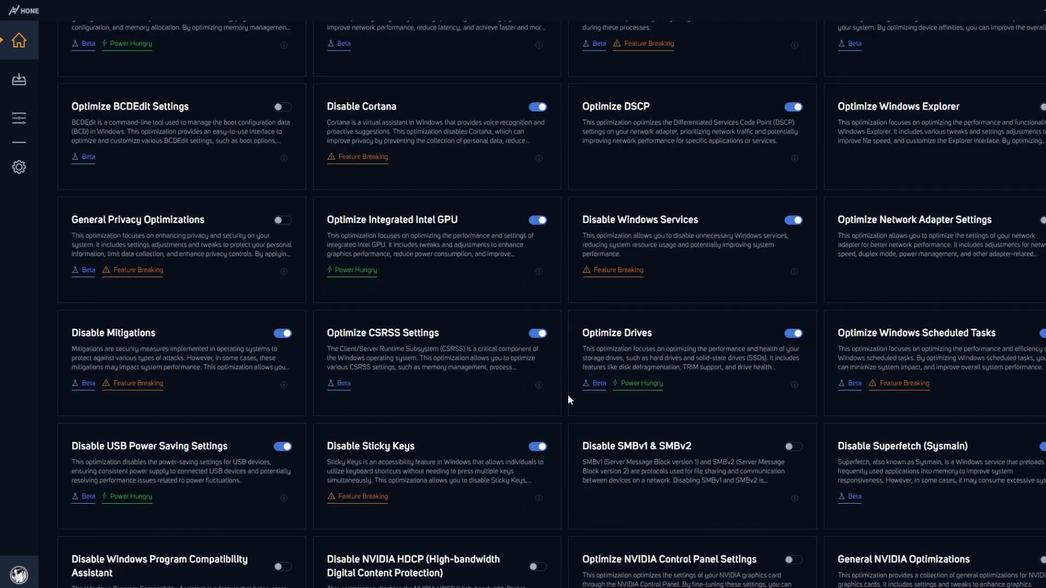
pyautogui.scroll(-3, 525, 394)
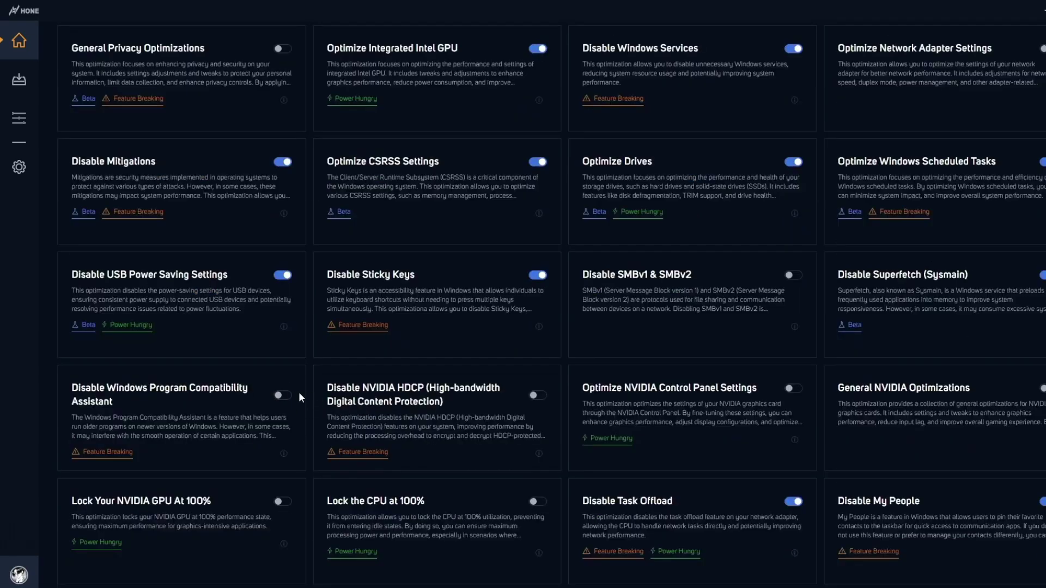
pyautogui.scroll(1, 333, 340)
pyautogui.scroll(-11, 426, 398)
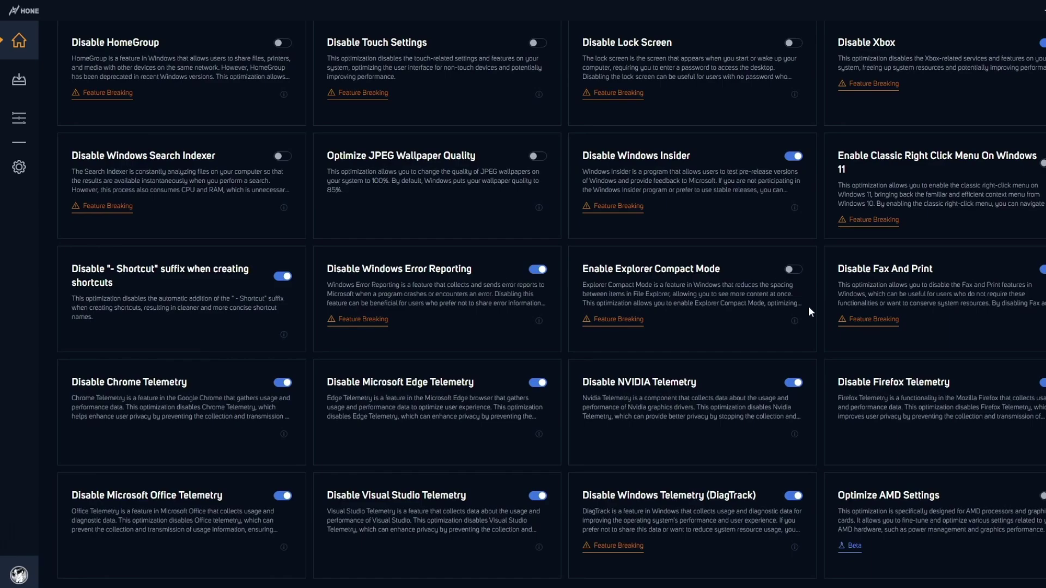
pyautogui.scroll(-1, 825, 427)
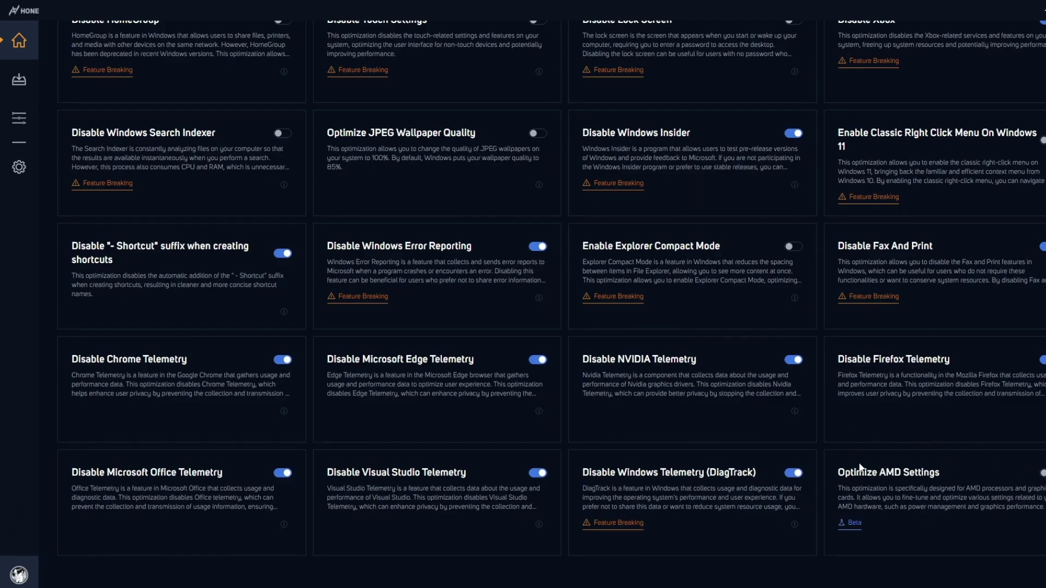
pyautogui.scroll(3, 946, 450)
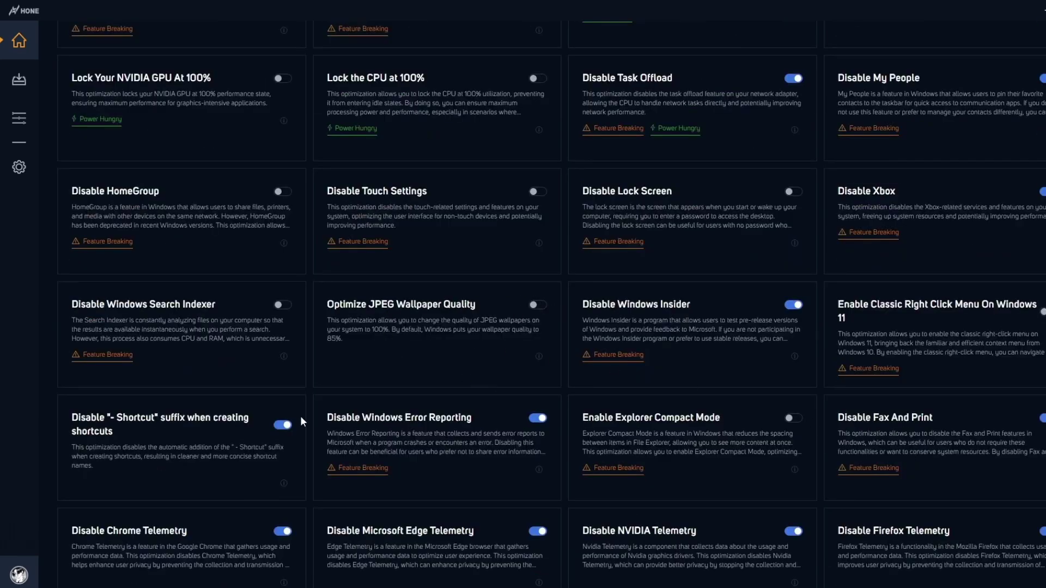
pyautogui.scroll(4, 301, 421)
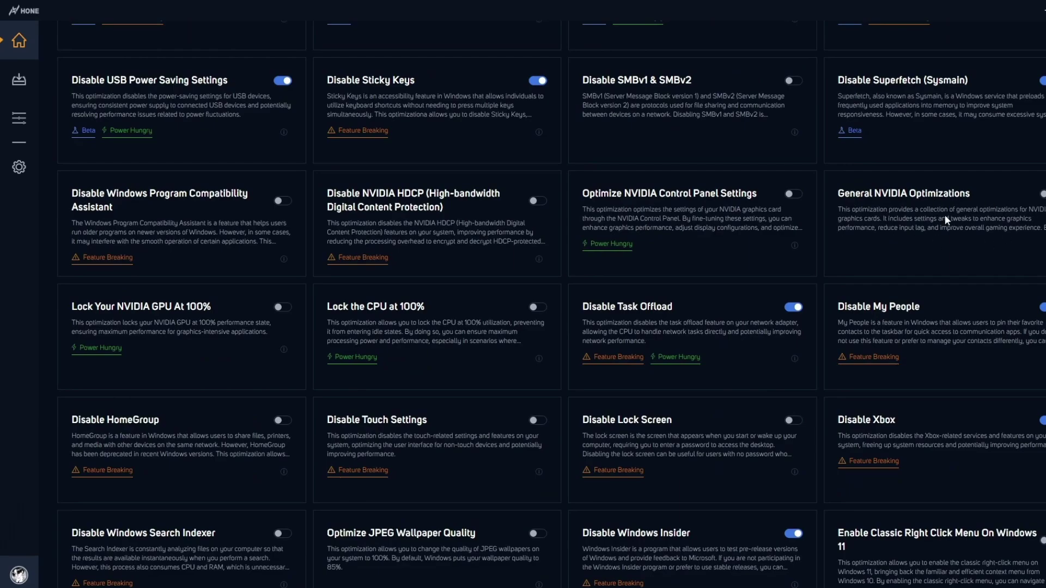
pyautogui.scroll(2, 509, 318)
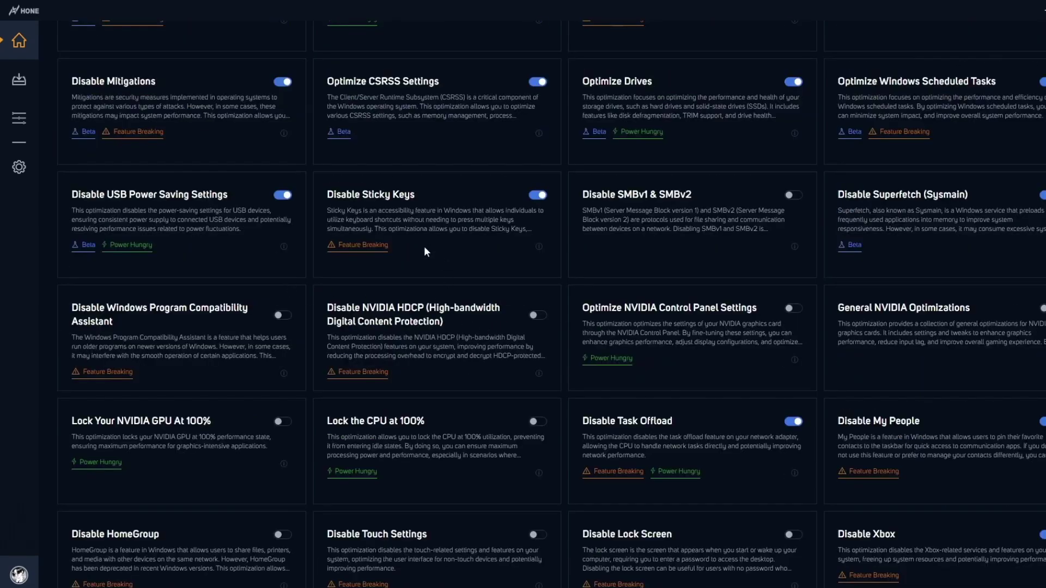
pyautogui.scroll(2, 825, 325)
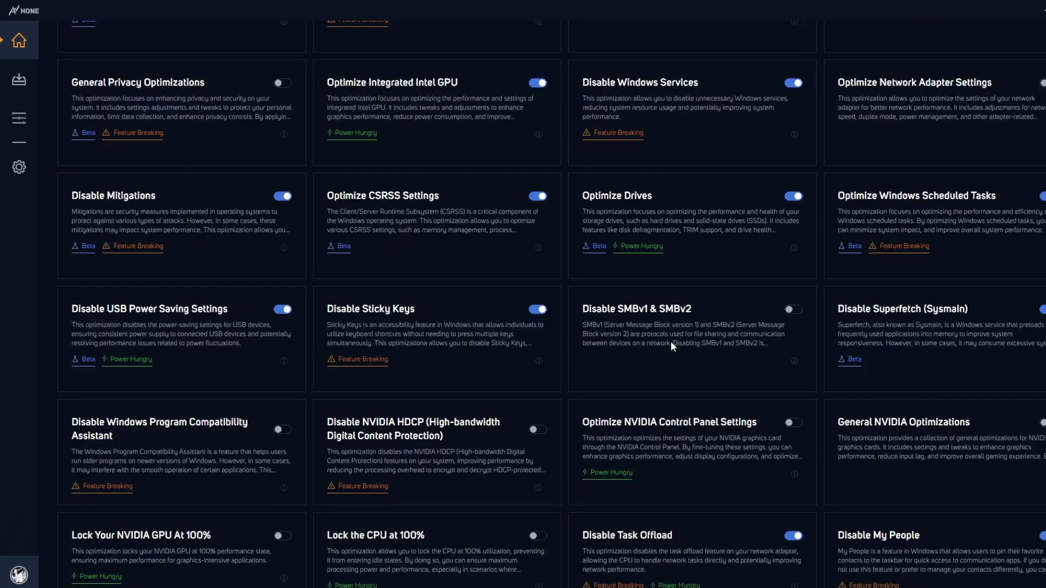
pyautogui.scroll(6, 581, 408)
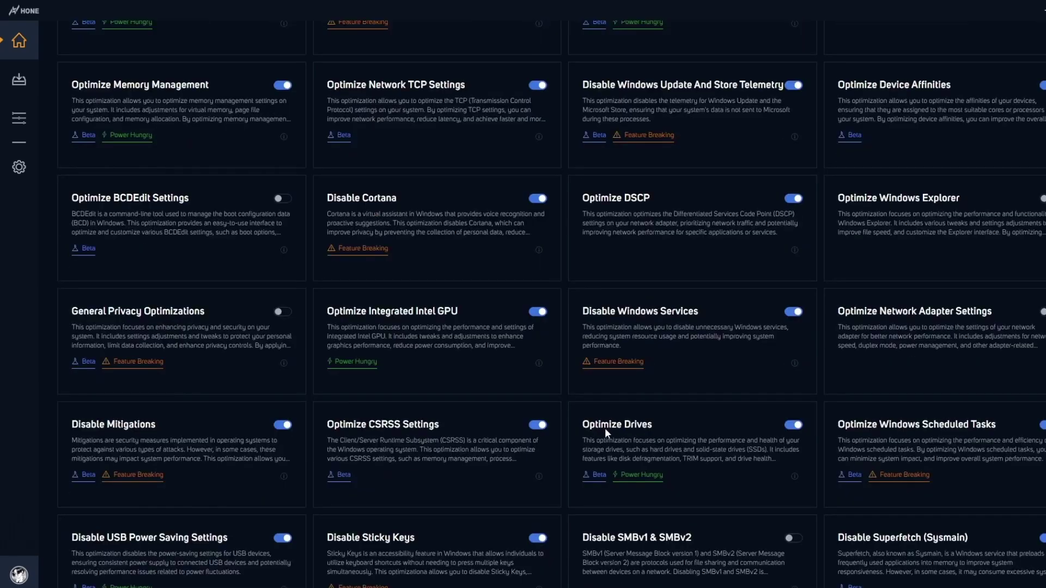
pyautogui.scroll(4, 615, 434)
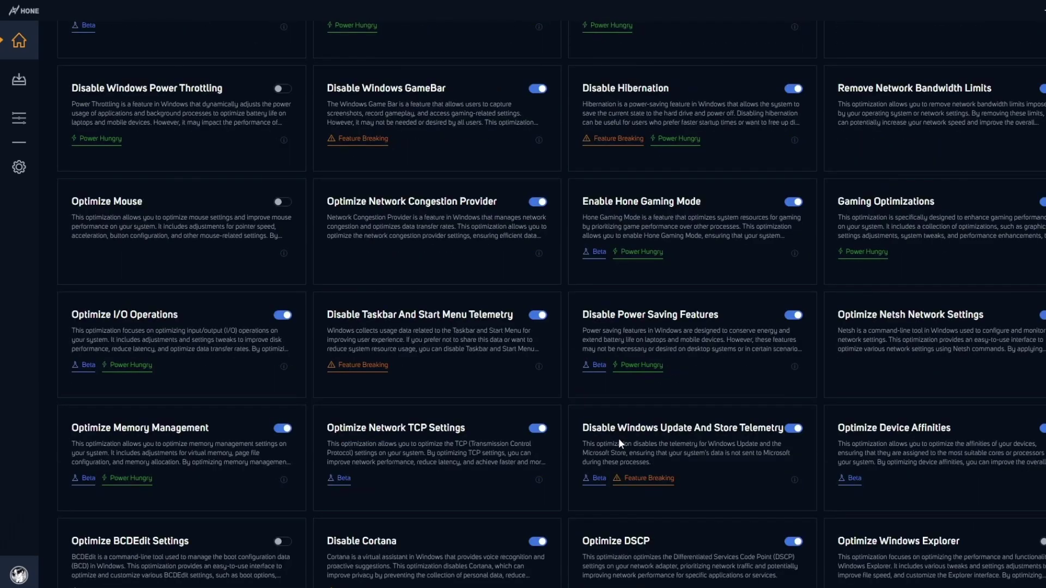
pyautogui.scroll(4, 566, 420)
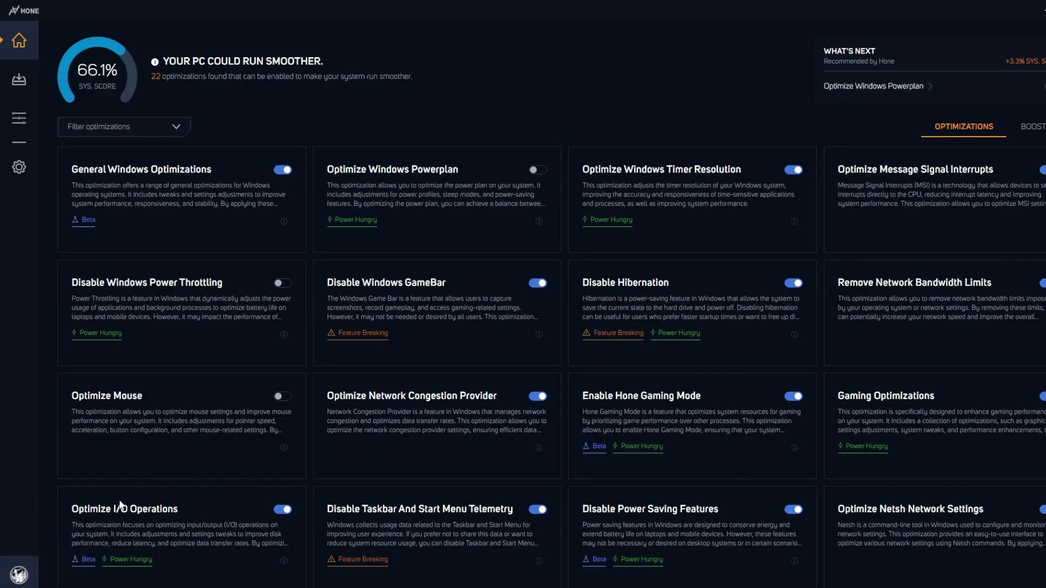
pyautogui.scroll(-1, 120, 505)
pyautogui.scroll(-1, 216, 477)
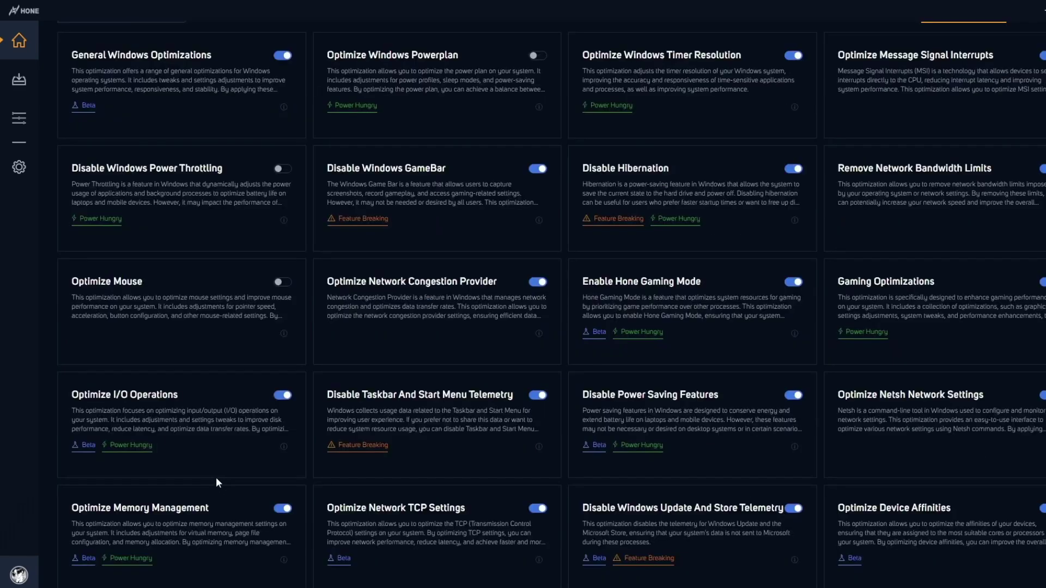
pyautogui.scroll(-2, 320, 522)
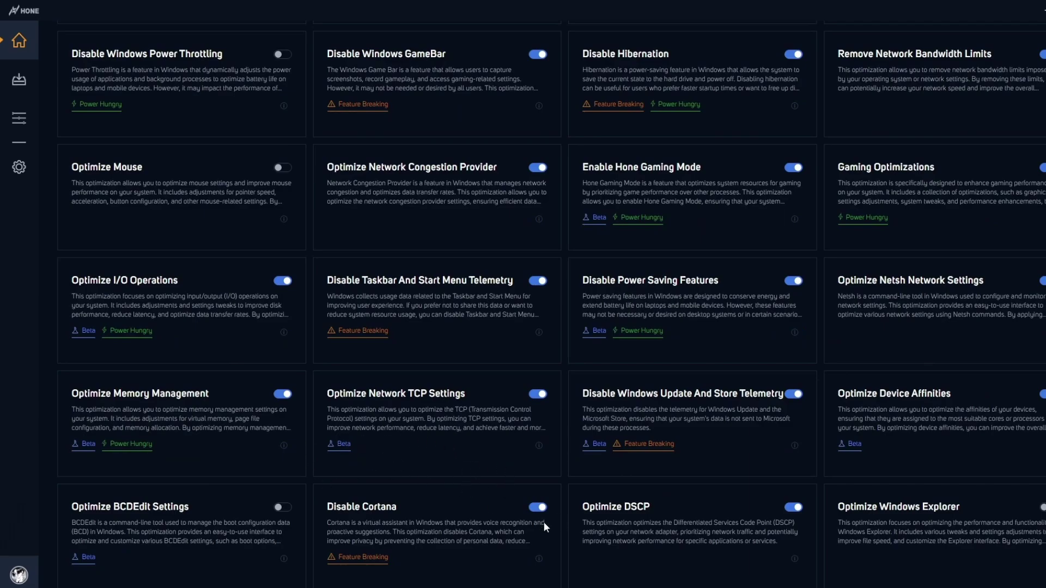
pyautogui.scroll(4, 563, 531)
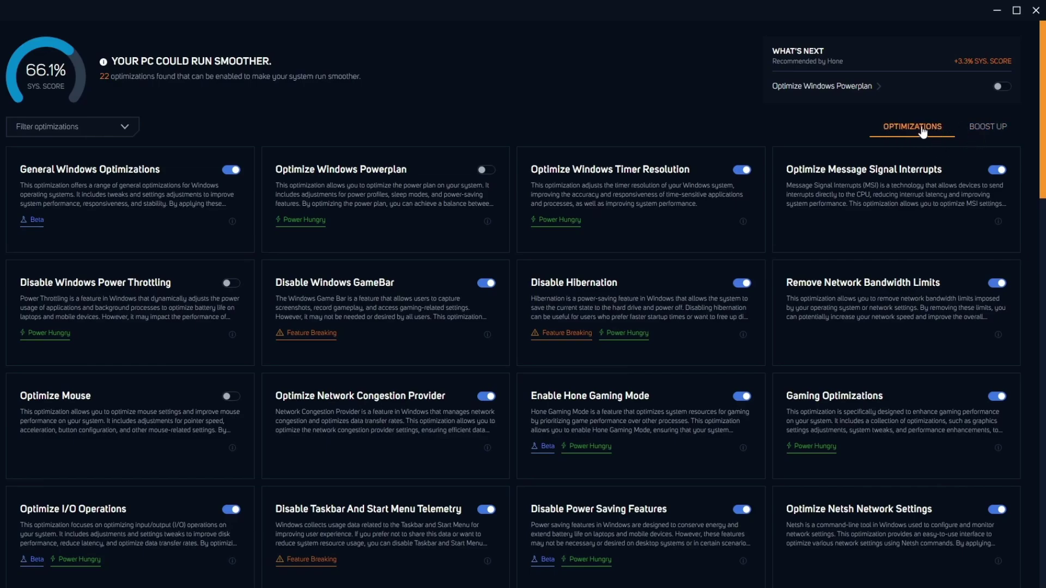
# Read the Boost Up details for Optimize Defrag Drives and Clean Recent Documents List, scrolling the list
pyautogui.click(989, 131)
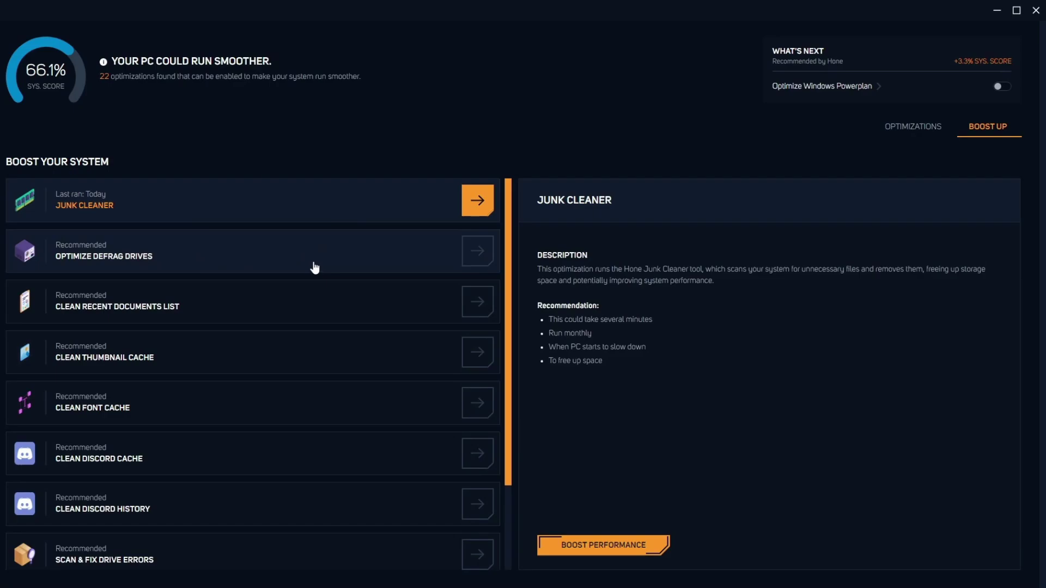
pyautogui.click(395, 269)
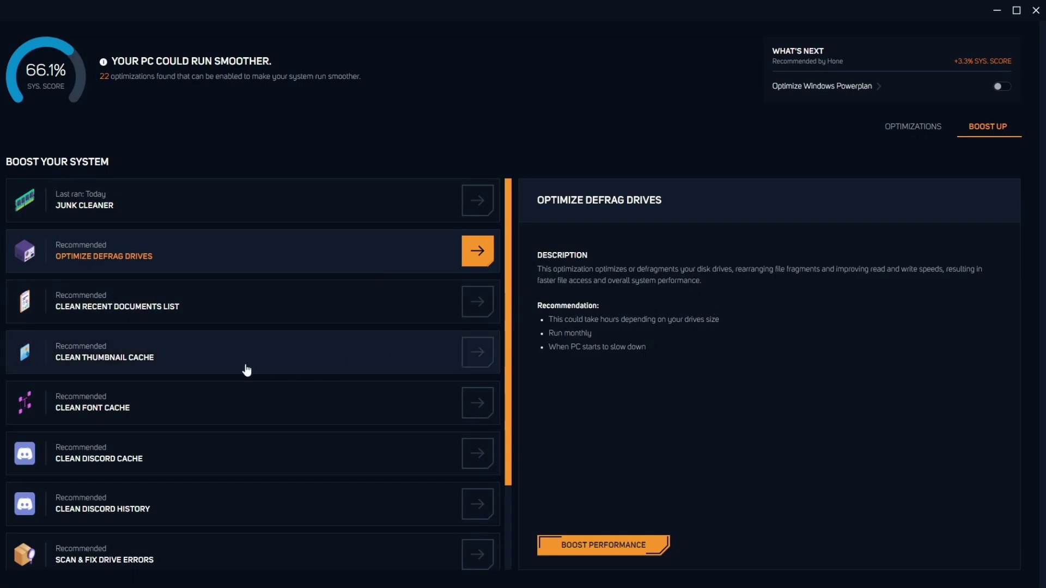
pyautogui.click(286, 312)
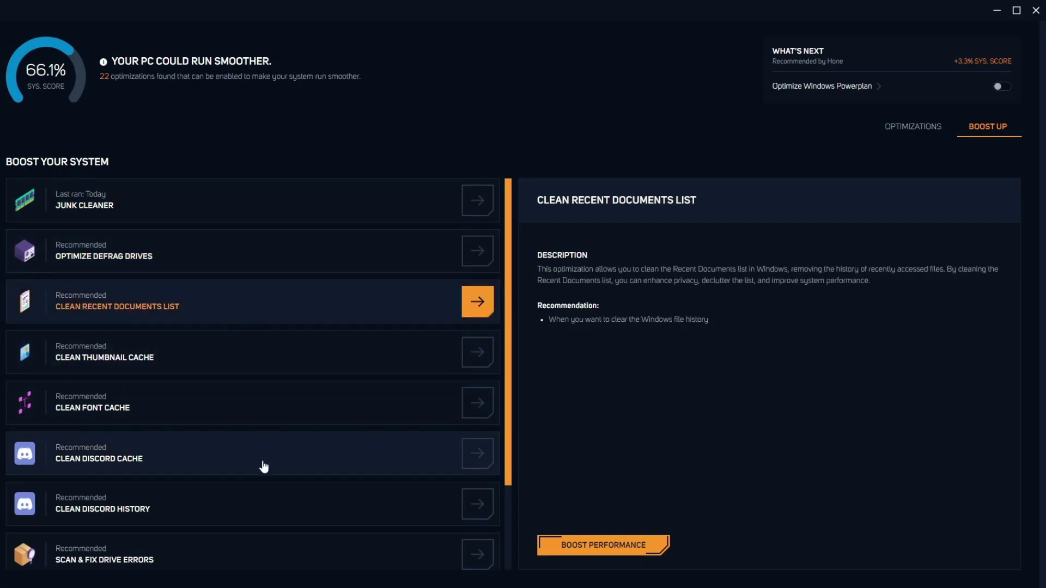
pyautogui.scroll(-2, 289, 469)
pyautogui.scroll(2, 235, 403)
pyautogui.scroll(-2, 308, 516)
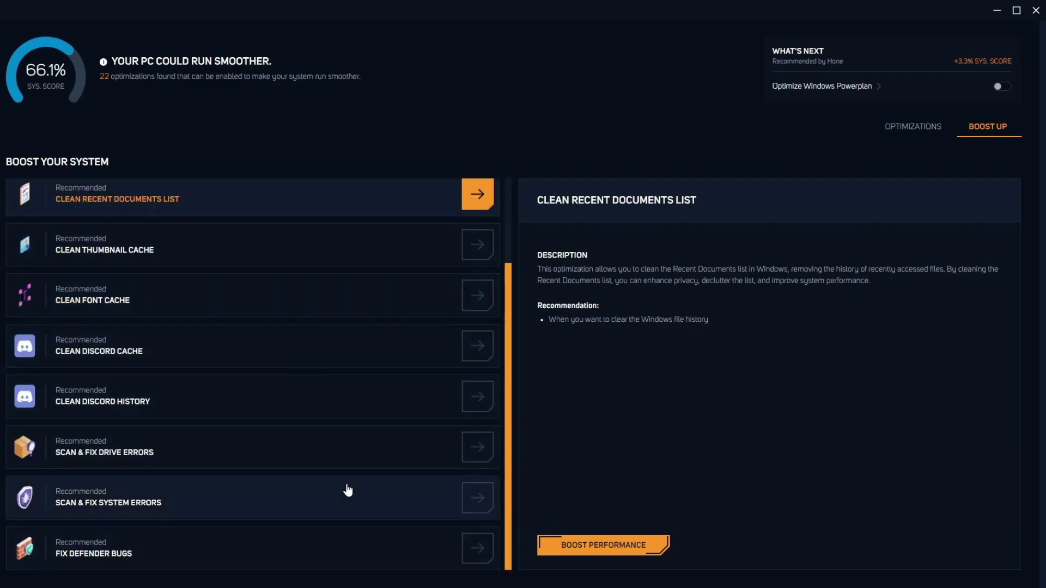
pyautogui.scroll(2, 265, 545)
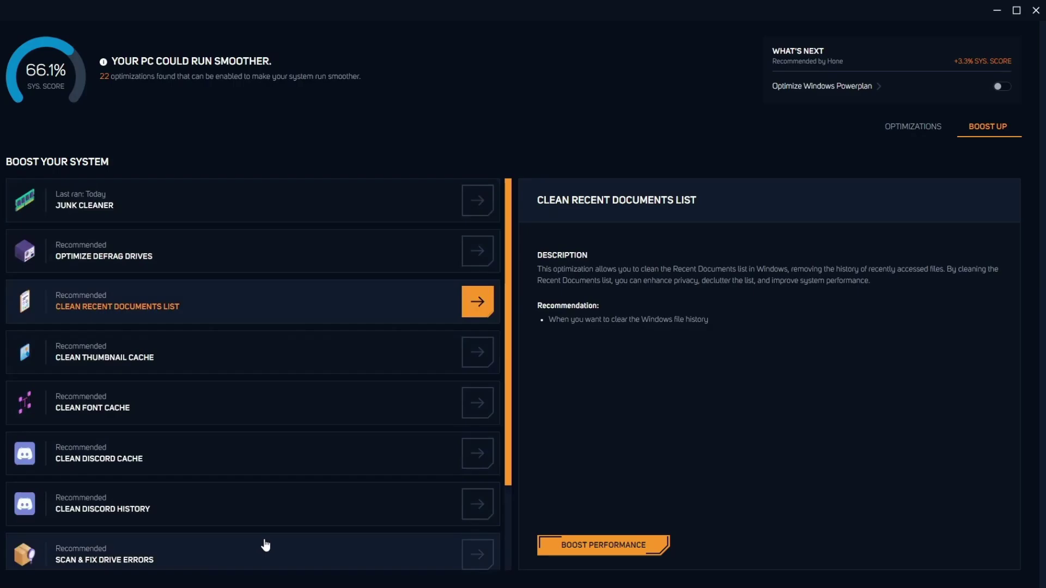
pyautogui.scroll(-2, 220, 545)
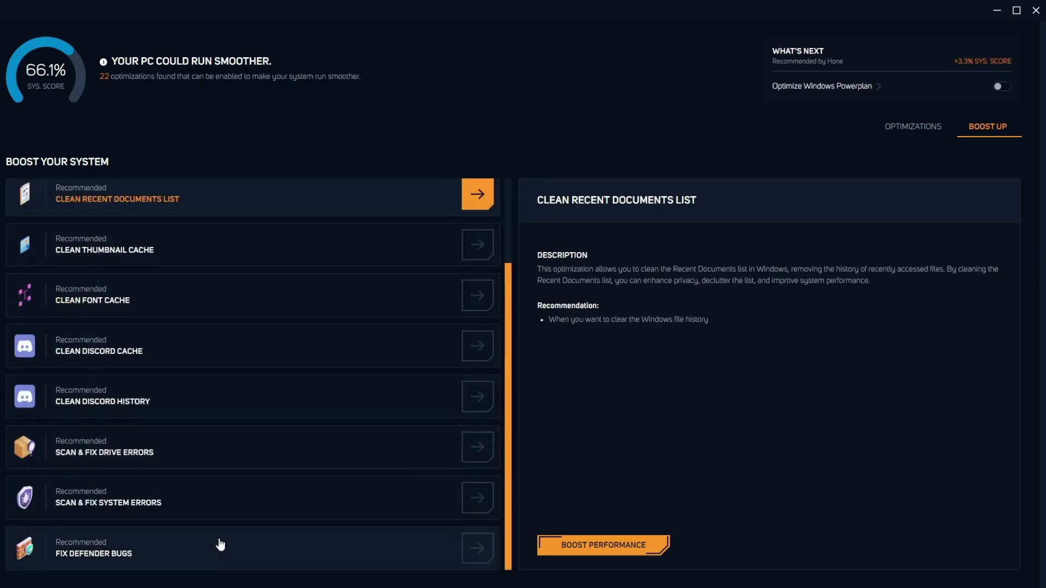
pyautogui.scroll(2, 219, 568)
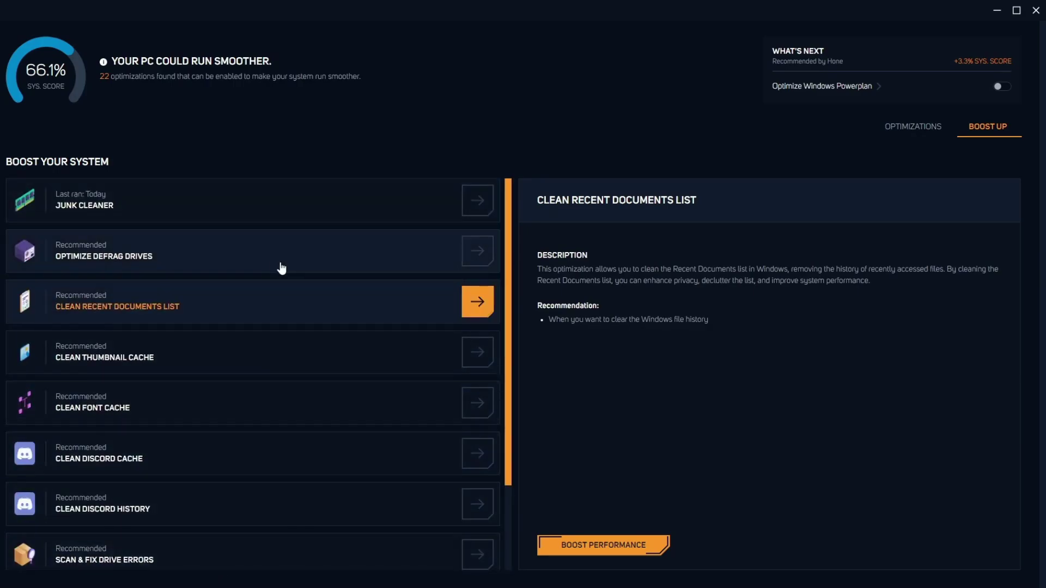
pyautogui.scroll(-2, 248, 382)
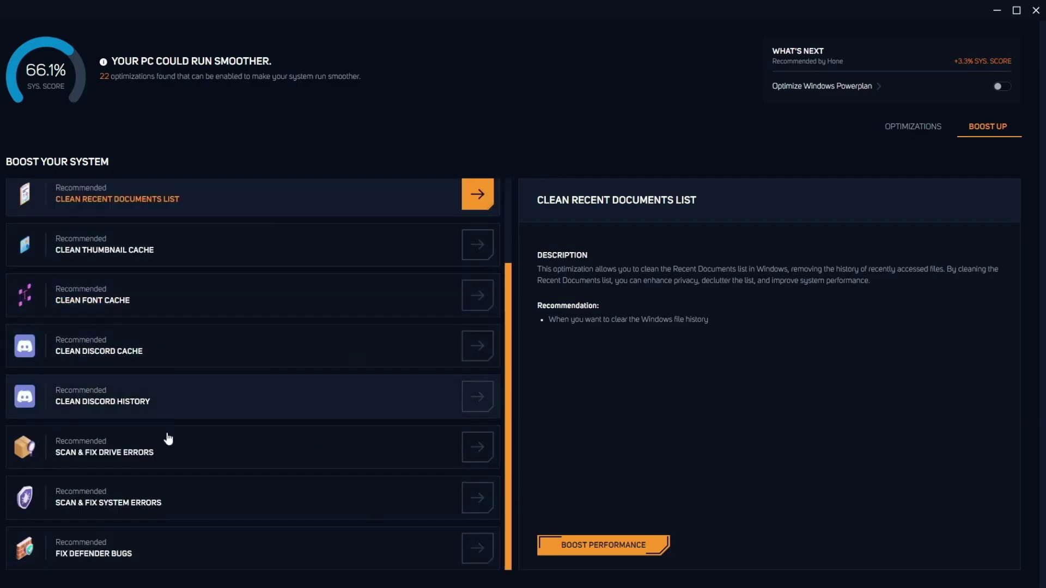
pyautogui.scroll(2, 218, 393)
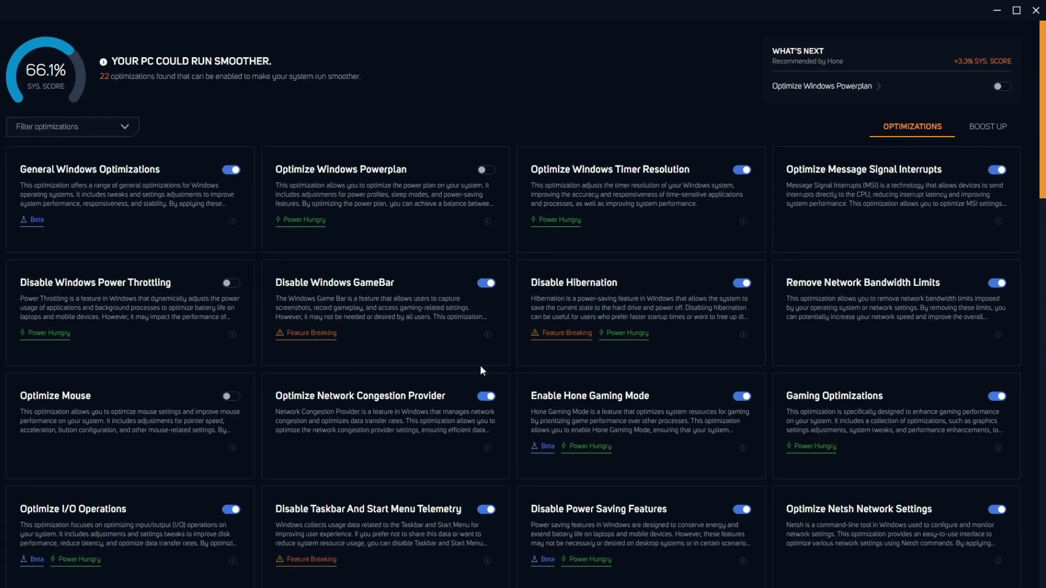
# Show Fortnite's Performance preset in Game Settings, then go back to the home dashboard
pyautogui.click(19, 119)
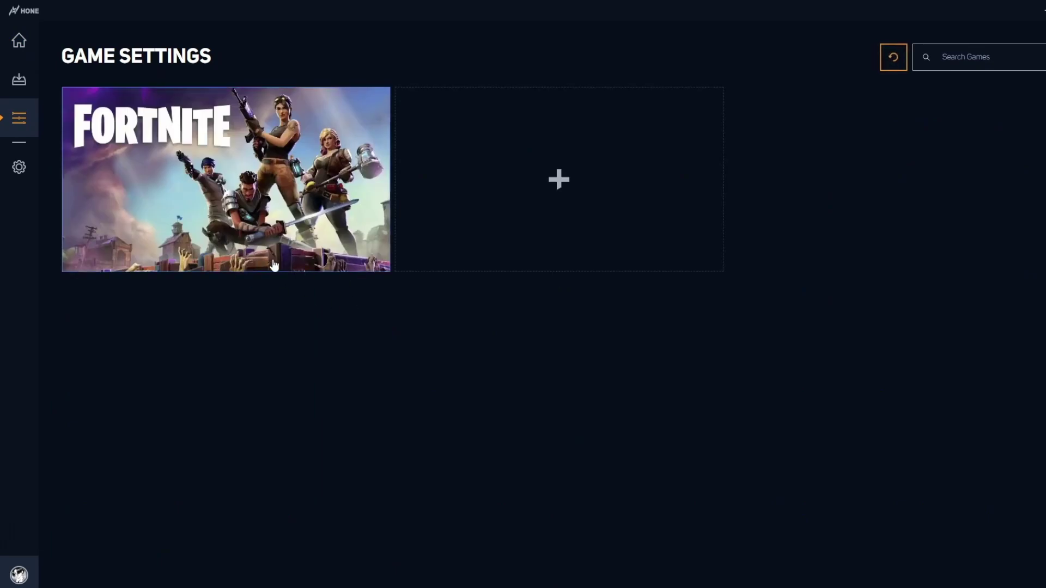
pyautogui.click(215, 198)
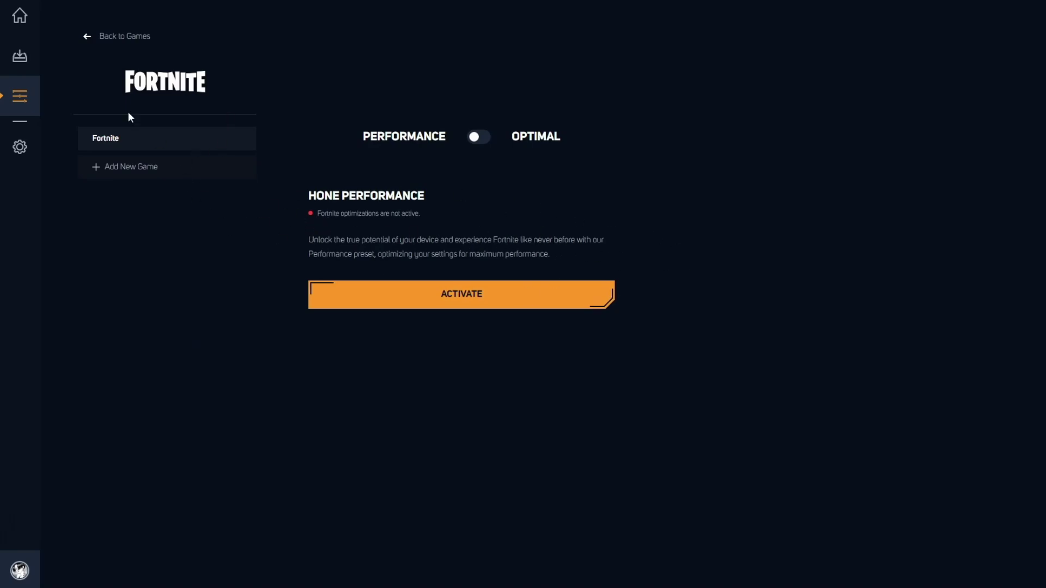
pyautogui.click(20, 16)
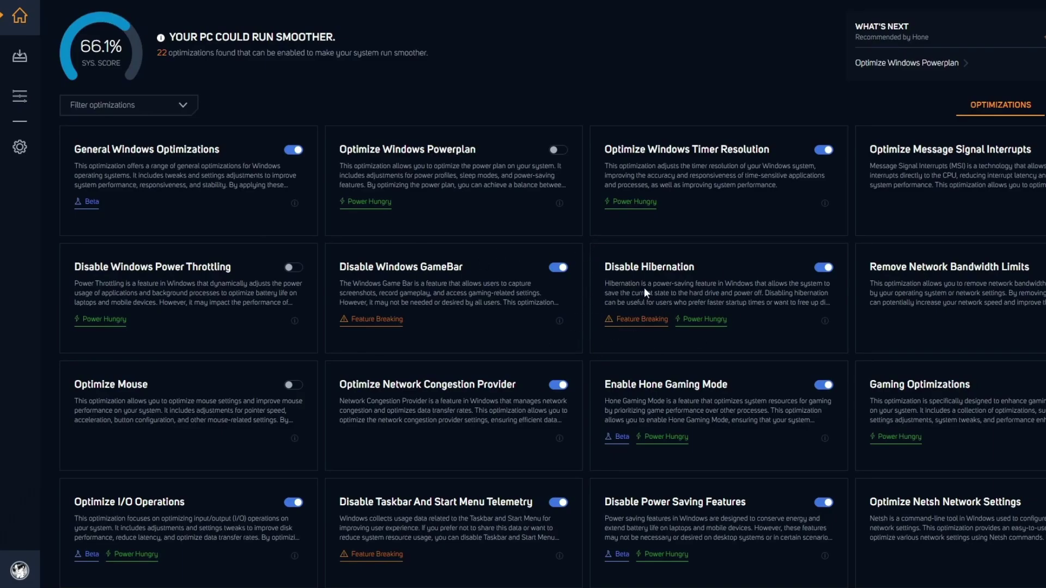
# Show the Backups page of saved restore points and start a Windows search
pyautogui.click(21, 59)
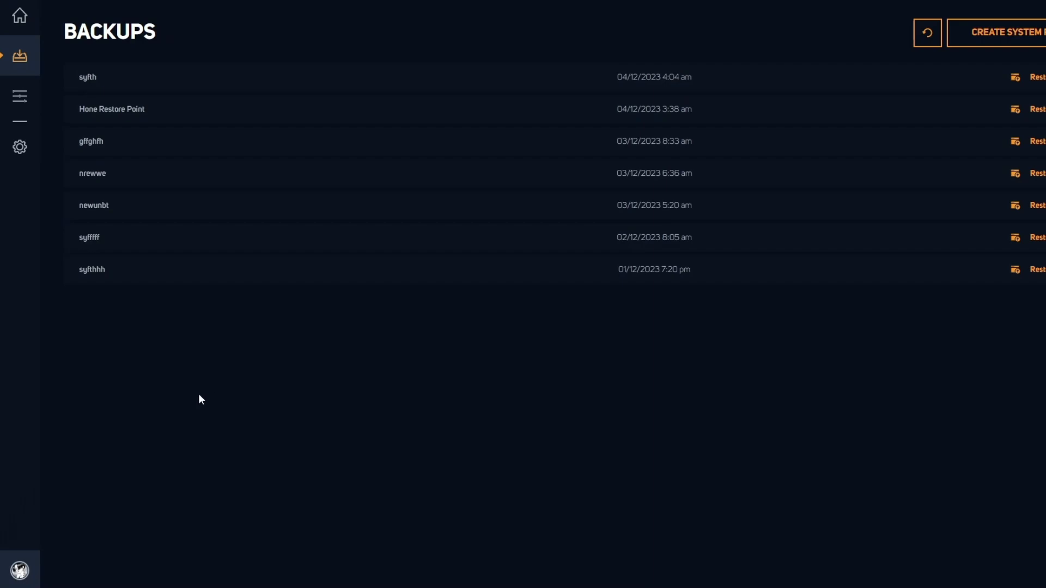
pyautogui.click(91, 580)
# Search 'create', view the restore points in the System Restore wizard, select 'syfth', then cancel out
pyautogui.write('cr')
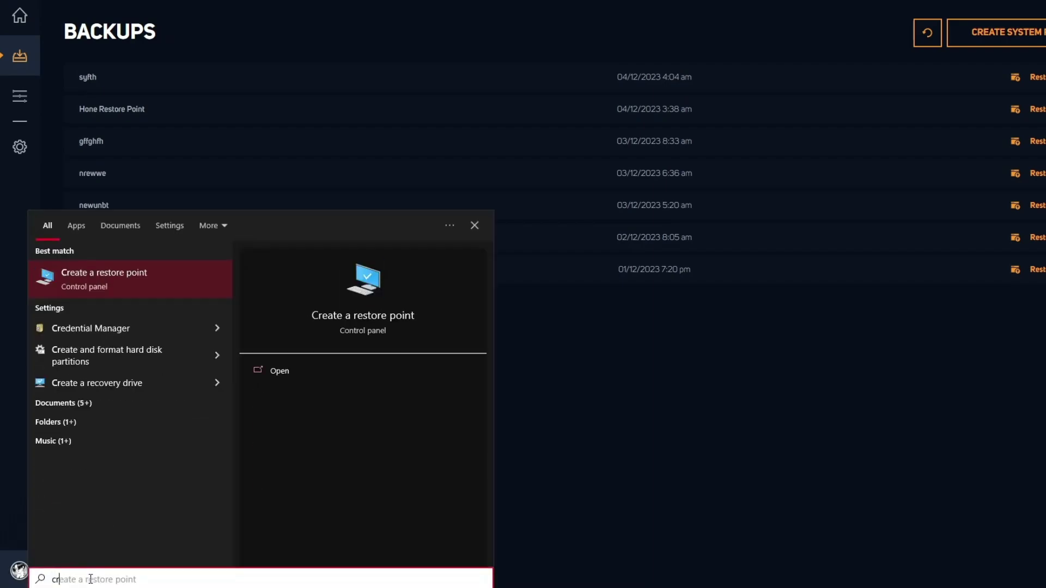
pyautogui.write('eate')
pyautogui.click(136, 341)
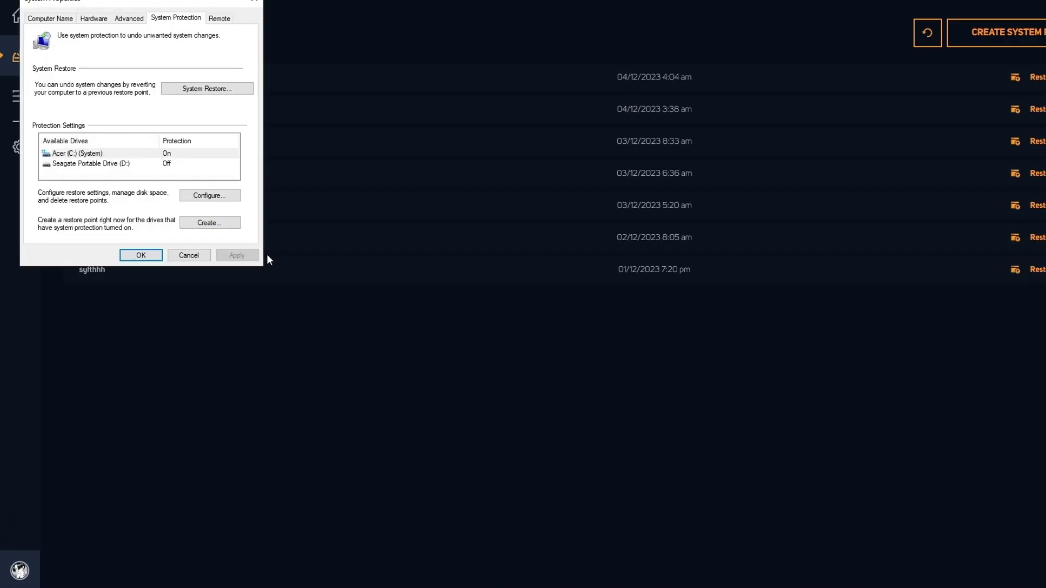
pyautogui.click(215, 89)
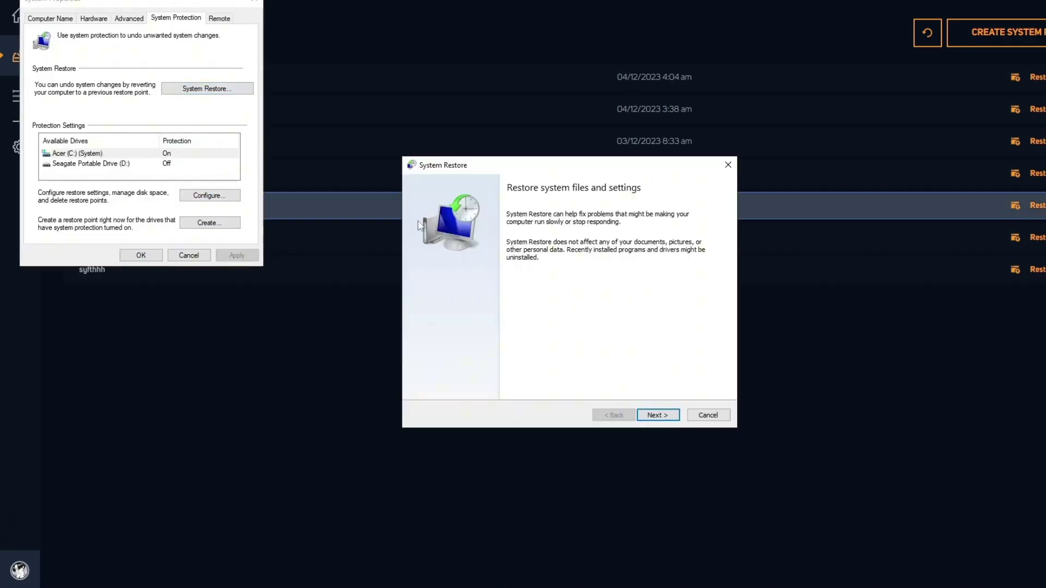
pyautogui.click(652, 413)
pyautogui.click(519, 264)
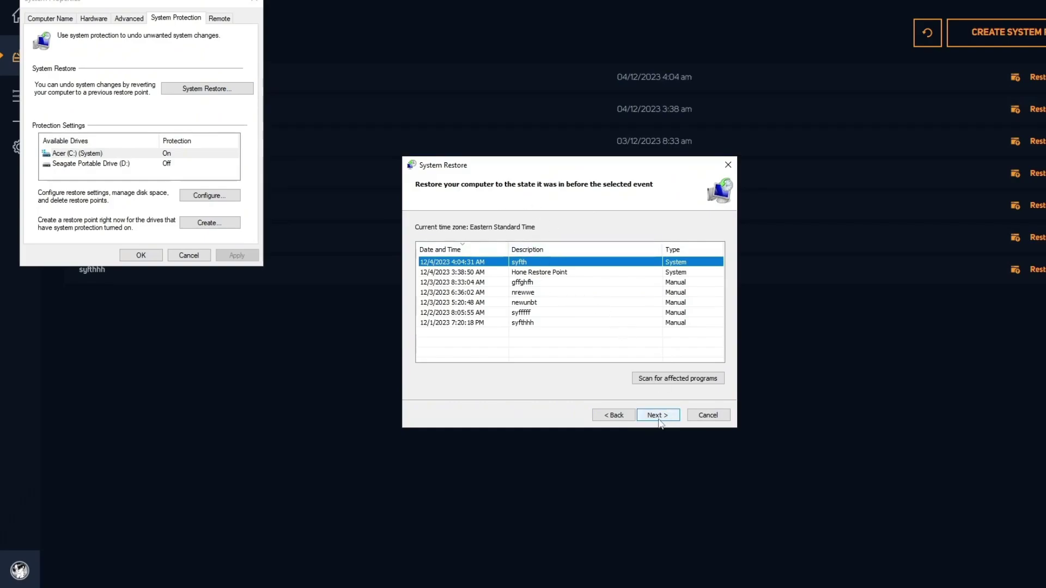
pyautogui.click(709, 417)
pyautogui.click(189, 254)
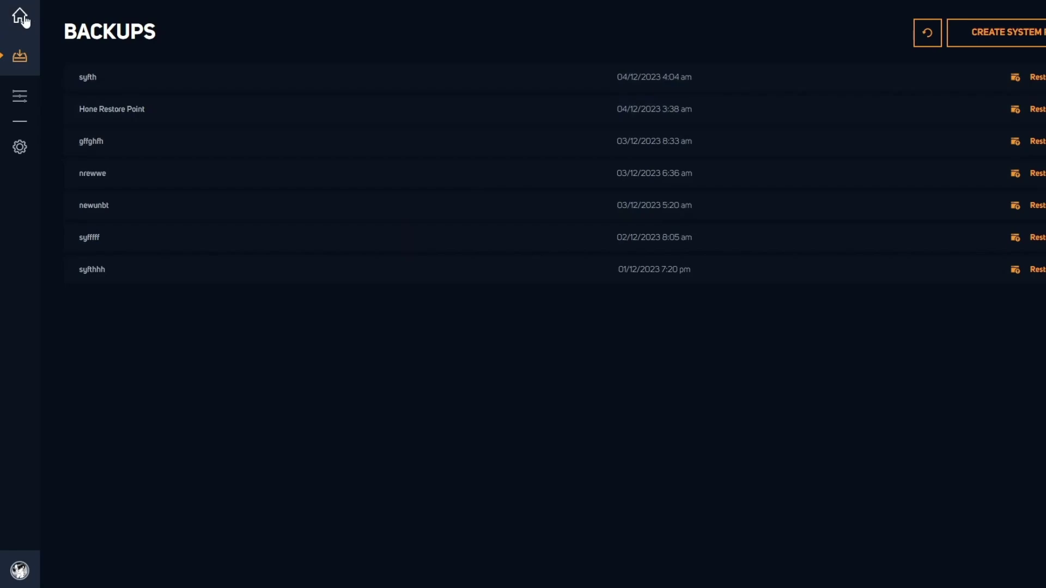
# Go back to Hone's home optimizations dashboard from the Backups page
pyautogui.click(20, 16)
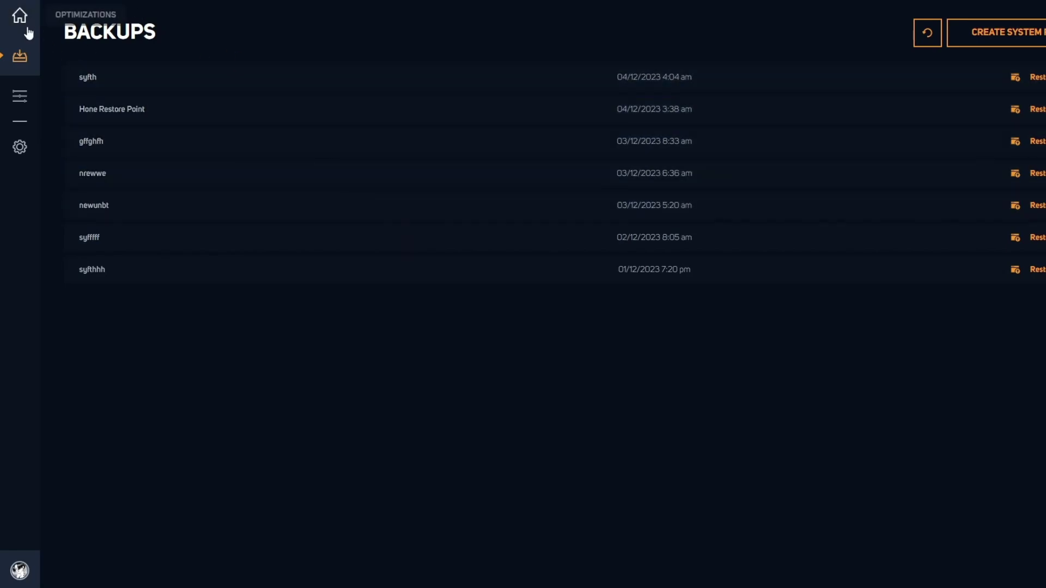